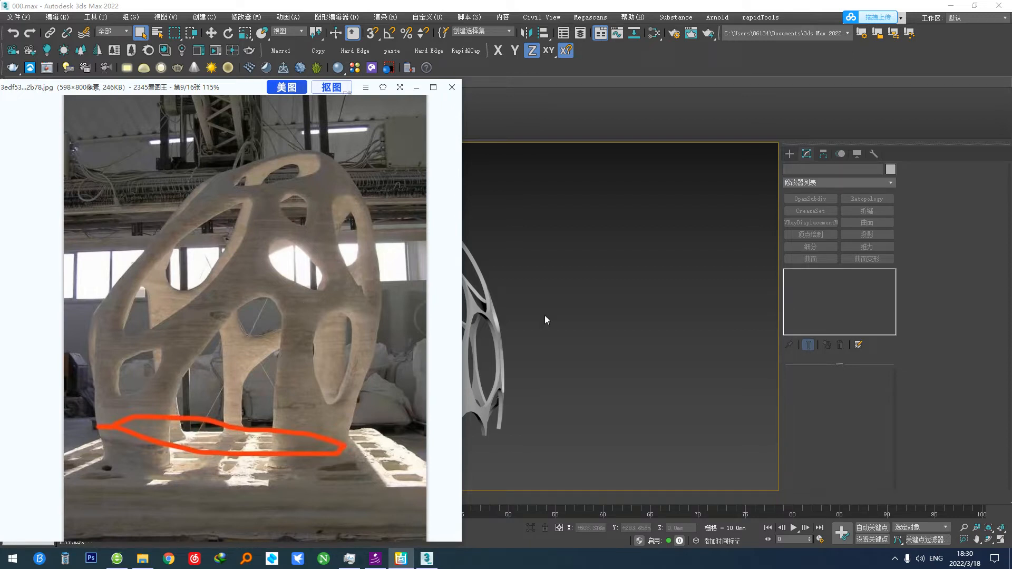
Delete the existing perforated shell model from the scene
click(668, 261)
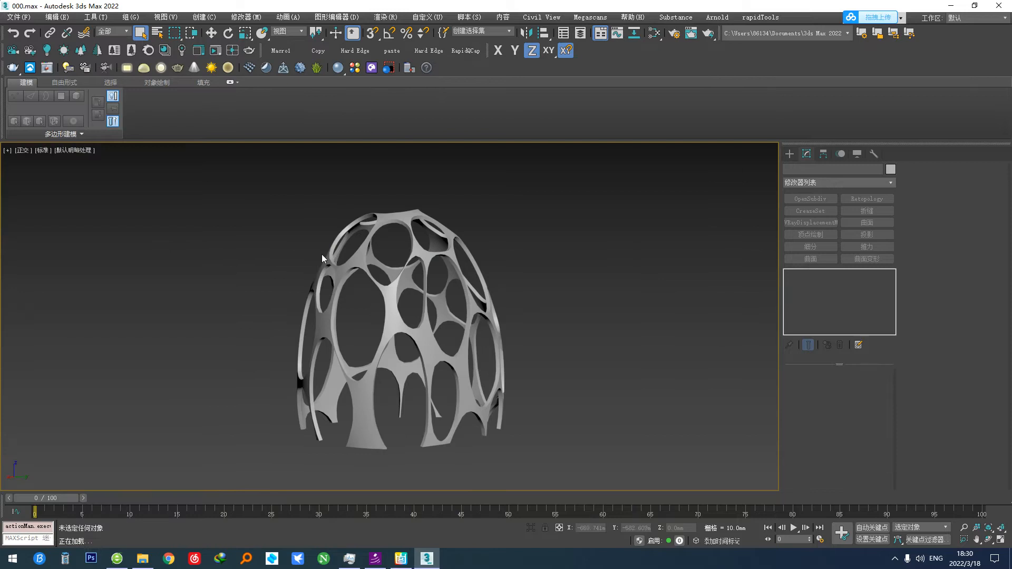
alt+middle_drag(426, 347, 308, 324)
click(255, 406)
alt+middle_drag(362, 419, 377, 293)
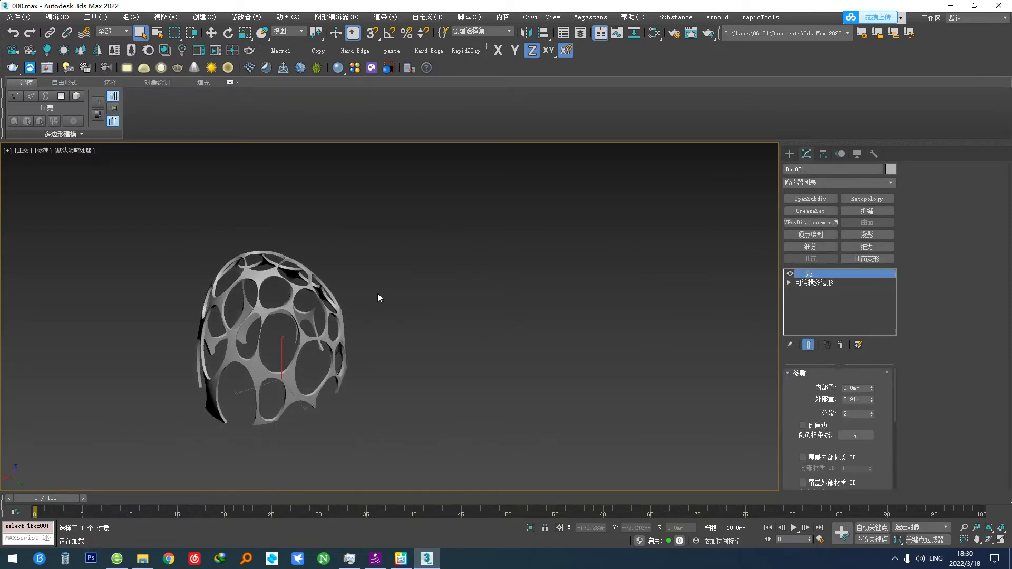
key(Delete)
Create a box in the empty scene and round it into a sphere with three TurboSmooth modifiers
click(791, 154)
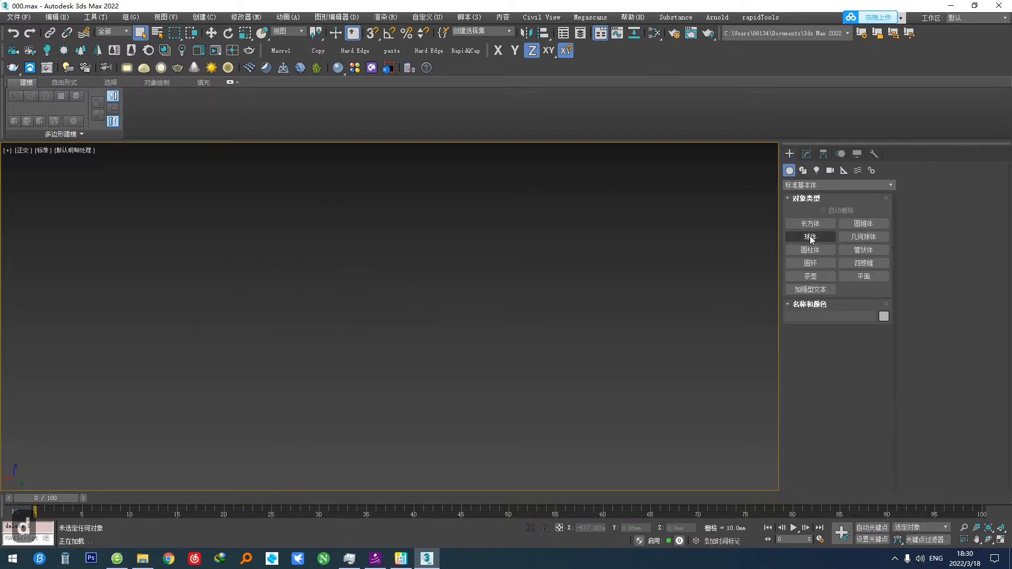
click(810, 223)
drag(318, 339, 322, 319)
key(z)
key(z)
key(z)
Display the edges on the shaded sphere and collapse its modifier stack to an editable poly
key(F3)
key(F3)
key(F4)
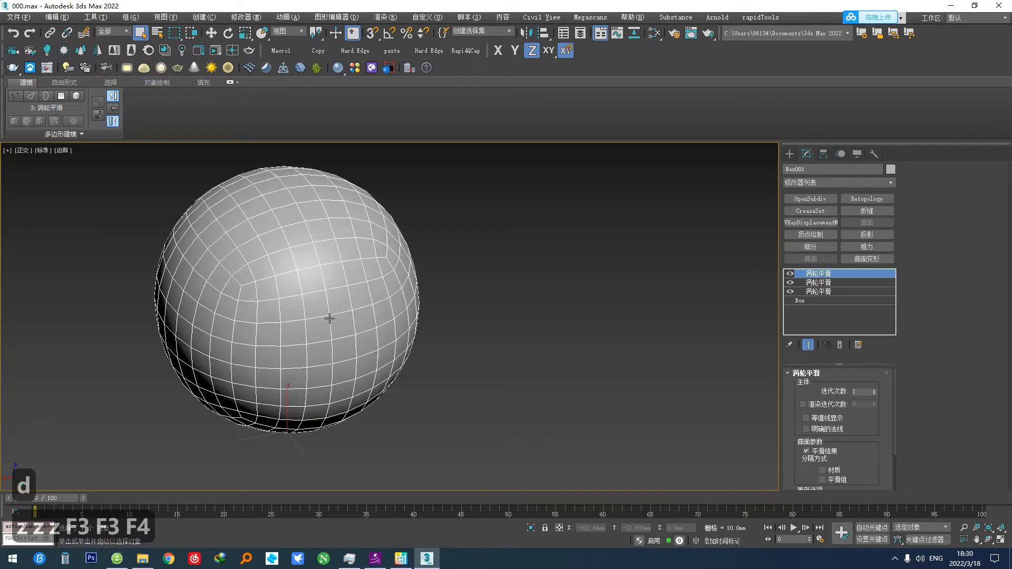
key(F5)
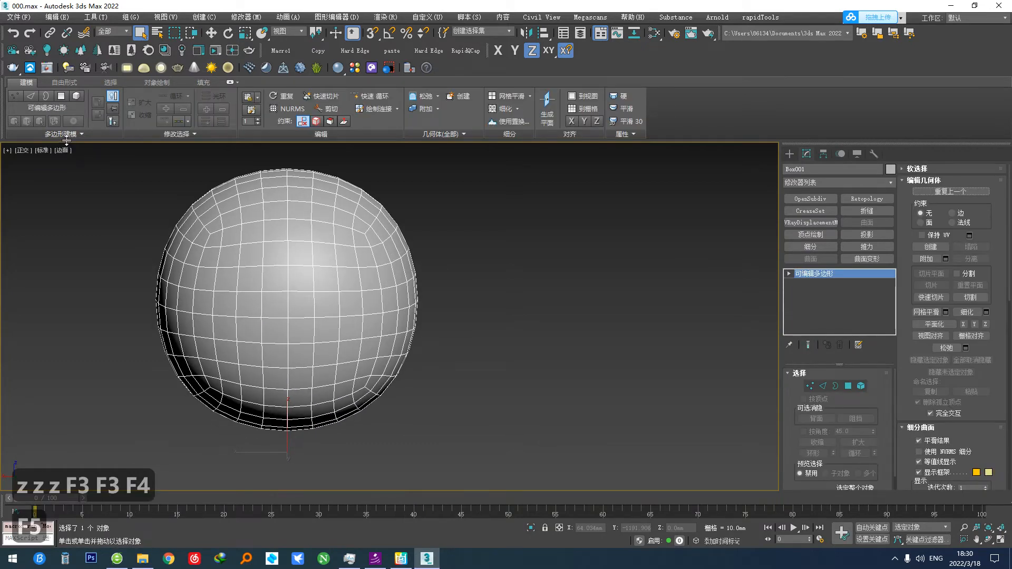
Bring up the Generate Topology tool (生成拓扑) for the sphere and place it beside the model
click(62, 133)
click(33, 195)
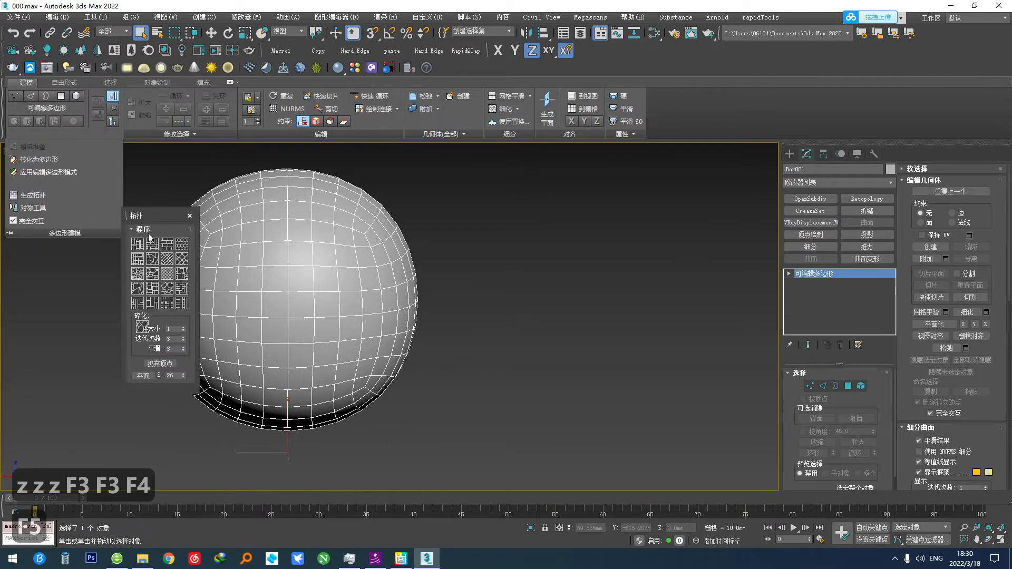
drag(156, 221, 137, 268)
Try the 碎化 topology pattern on the sphere in perspective view with size 1, iterations 3 and smoothing 3, and undo it
middle_drag(369, 334, 392, 304)
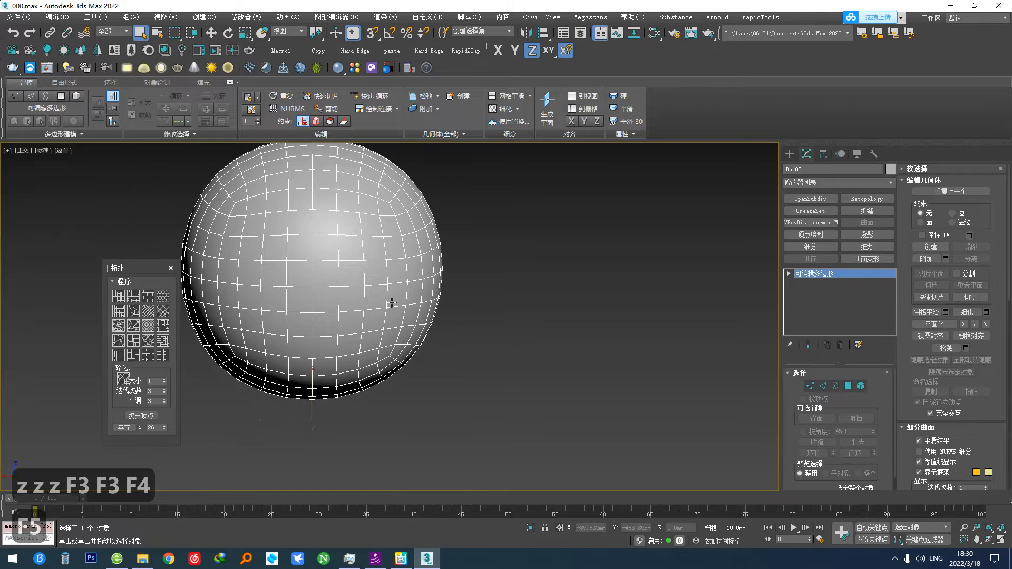
key(p)
click(122, 379)
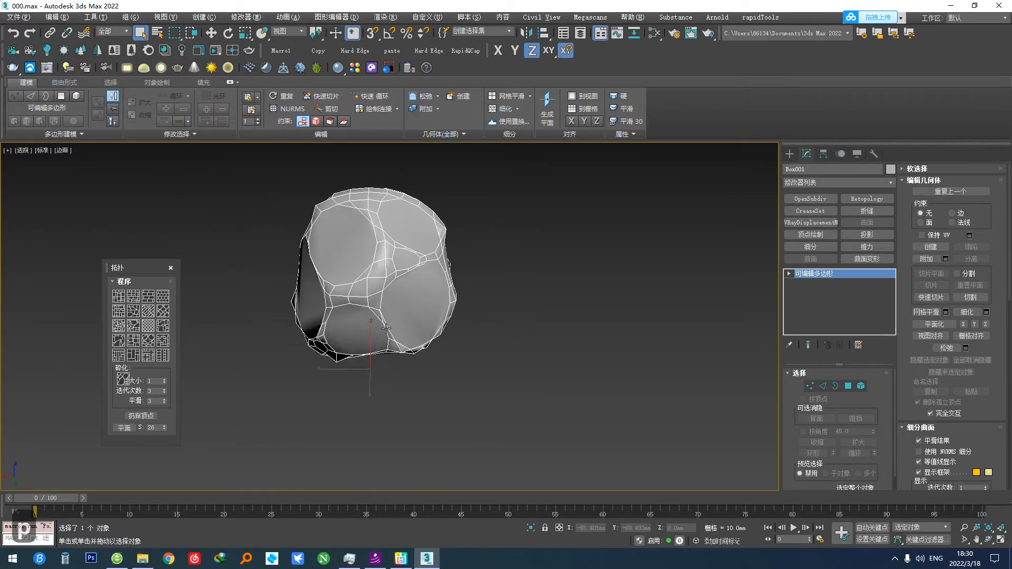
key(ctrl+z)
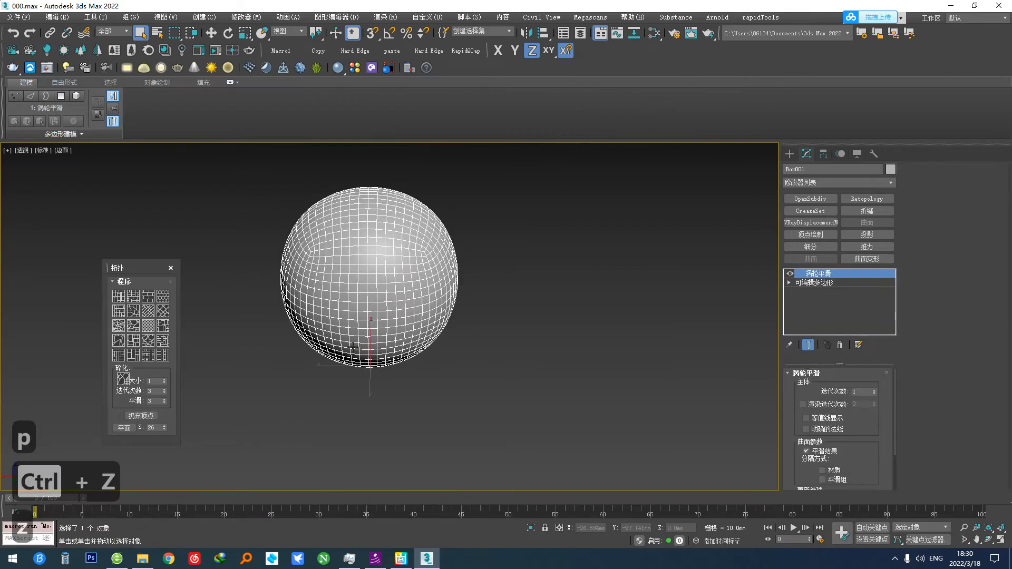
Try the 碎化 pattern on a sphere subdivided once more with TurboSmooth, and undo back to the coarser sphere
click(123, 379)
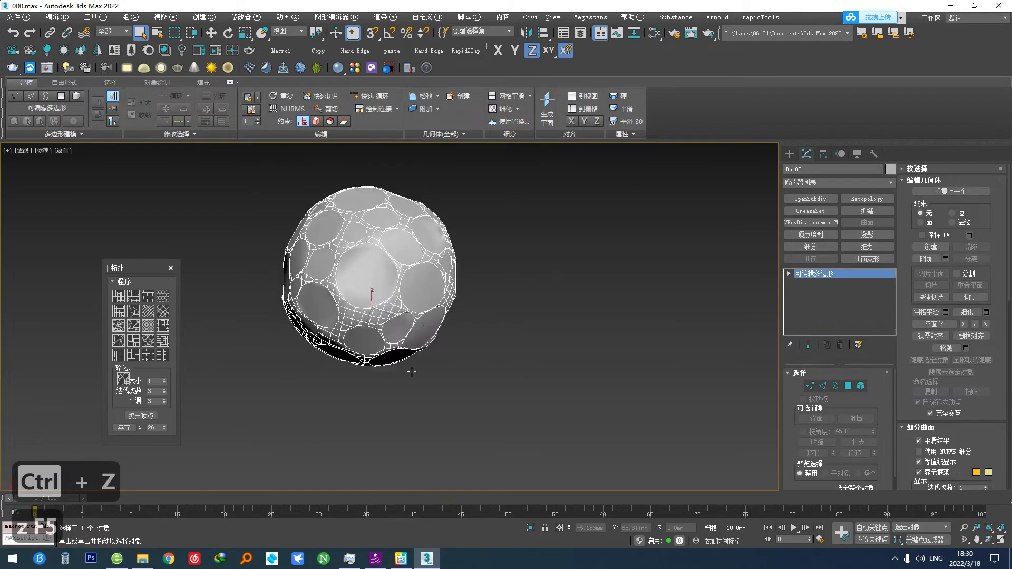
alt+middle_drag(379, 411, 373, 385)
key(z)
key(ctrl+z)
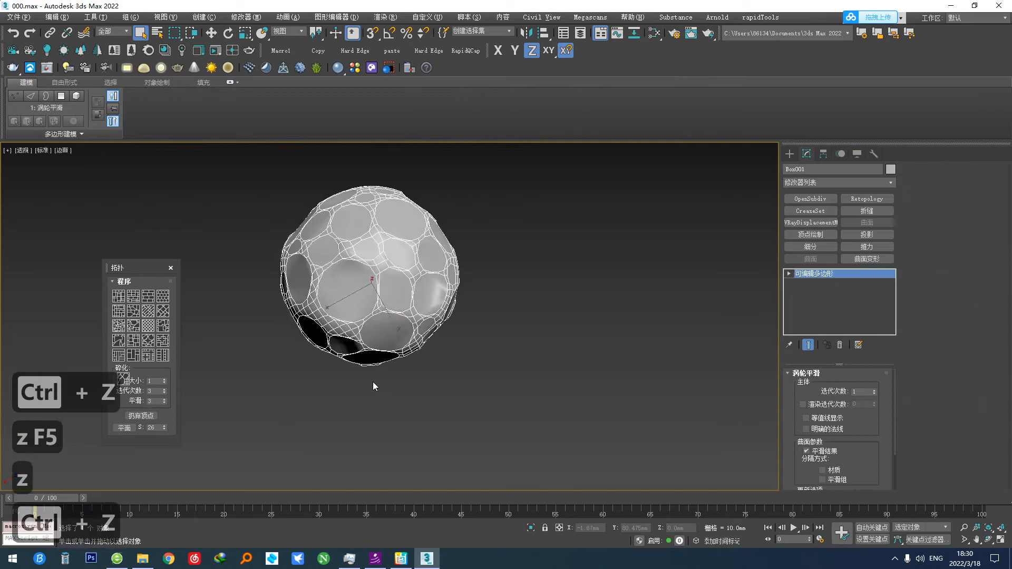
key(ctrl+z)
key(ctrl+z)
key(ctrl+z)
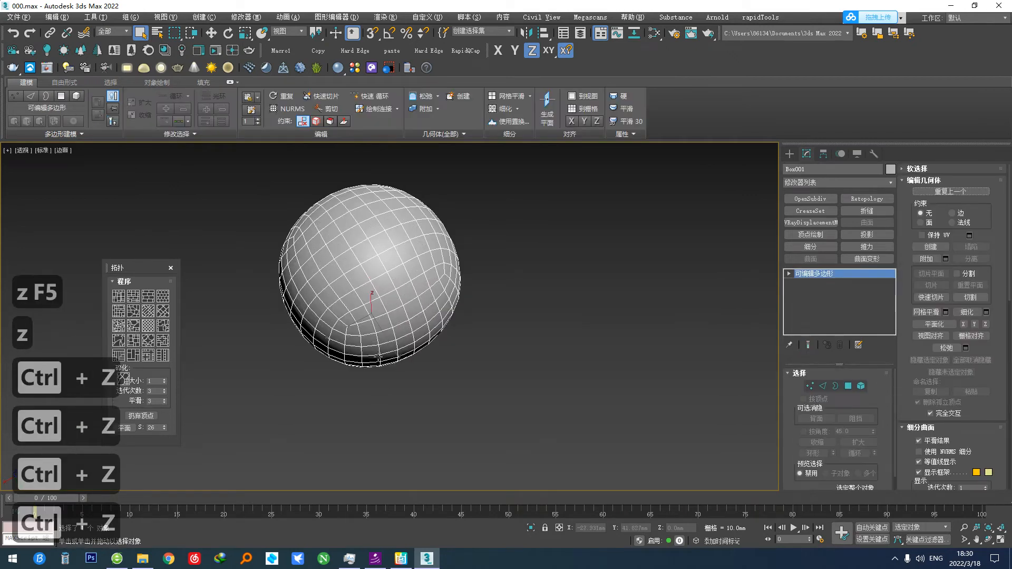
key(F5)
Try the 碎化 pattern on the sphere with smoothing set to 4, and undo it
scroll(242, 383, up, 5)
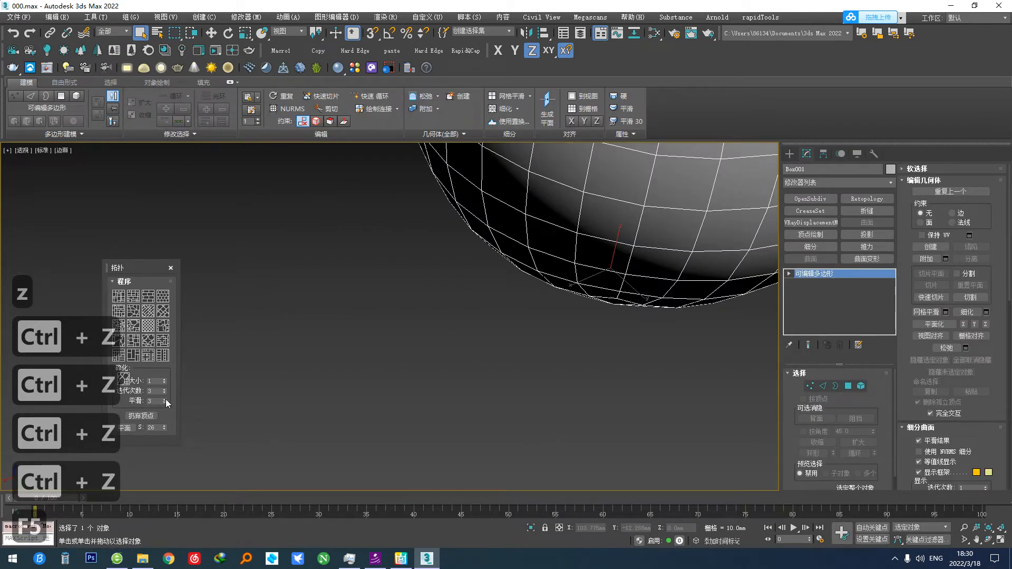
click(165, 399)
scroll(232, 356, down, 3)
middle_drag(322, 348, 308, 358)
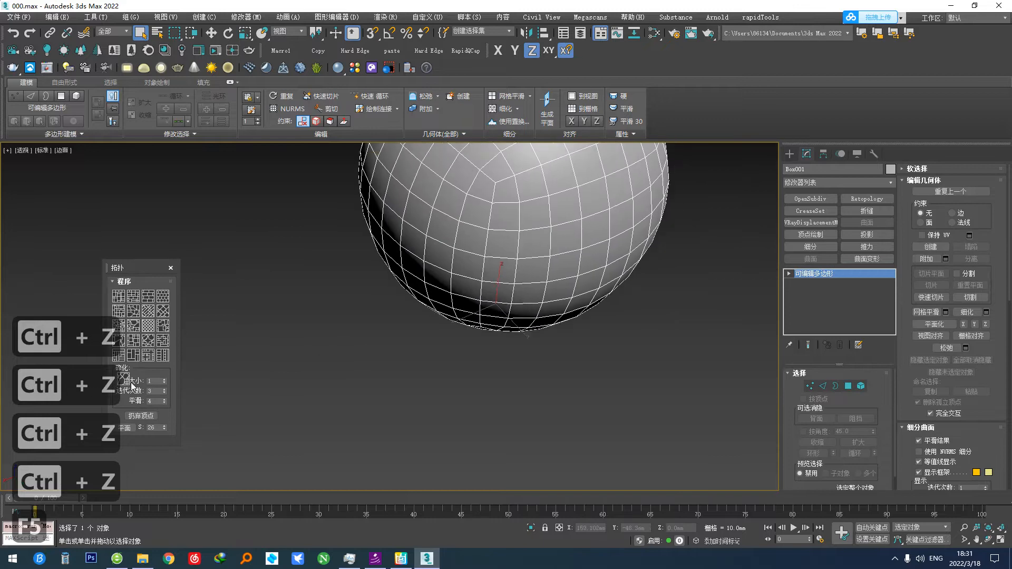
click(127, 380)
alt+middle_drag(376, 328, 359, 292)
middle_drag(462, 216, 434, 336)
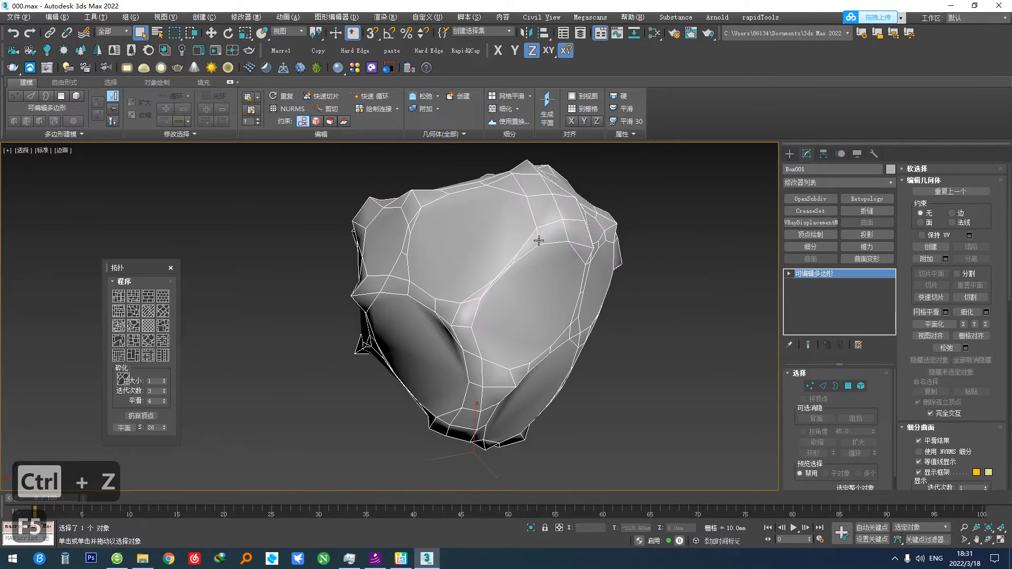
key(ctrl+z)
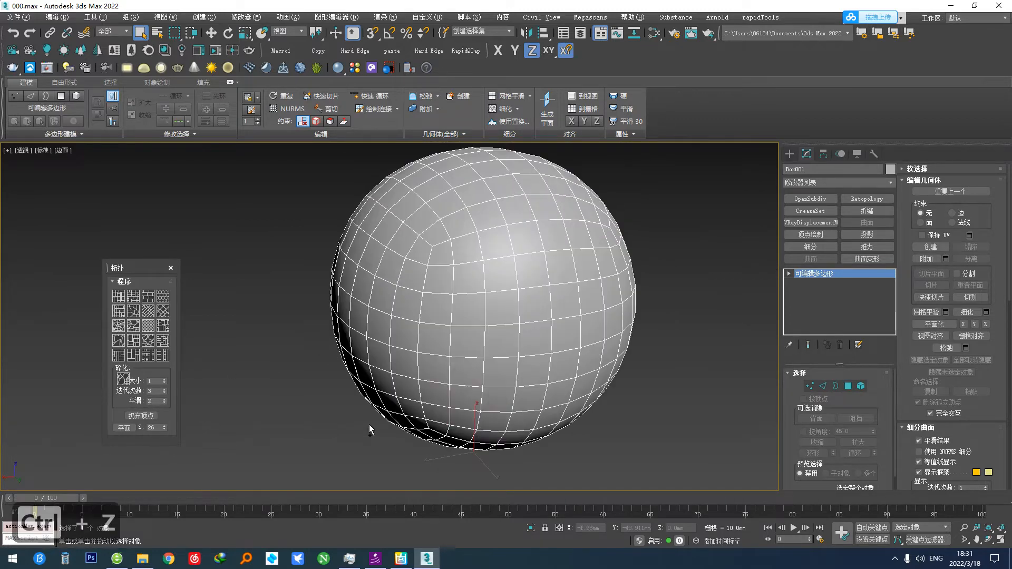
Try several random variations of the 碎化 pattern with smoothing 2, undoing each one
click(123, 381)
click(123, 383)
key(ctrl+z)
key(ctrl+z)
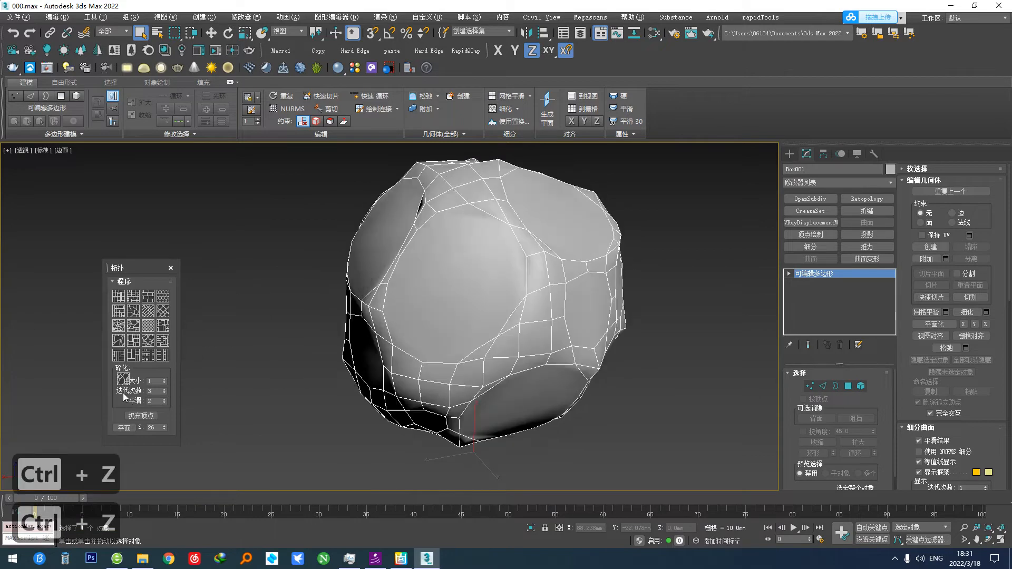
click(122, 384)
key(ctrl+z)
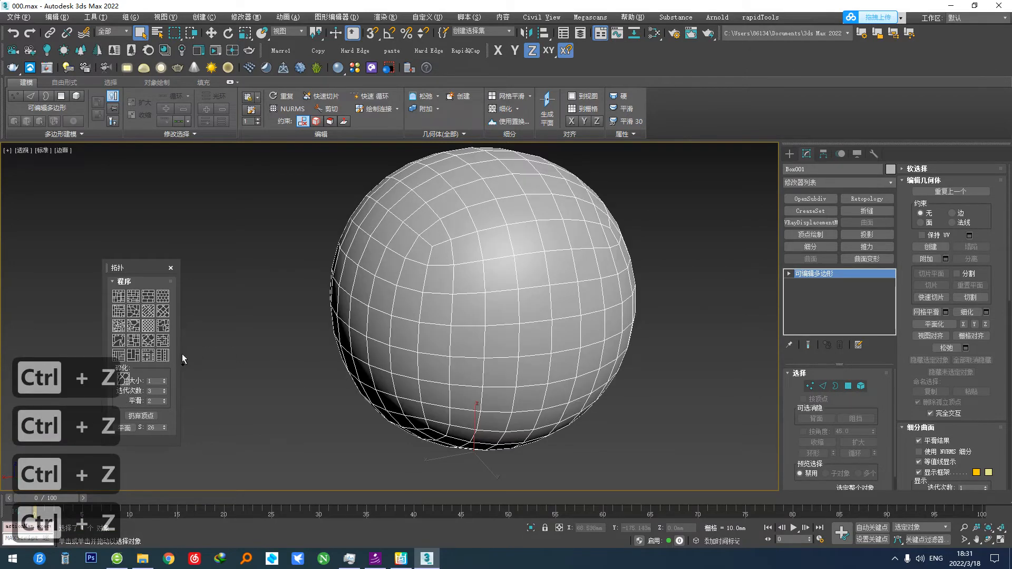
click(122, 384)
key(ctrl+z)
Set the 碎化 iterations to 1 and size to 2, and apply the pattern to the sphere
middle_drag(457, 376, 440, 335)
click(165, 393)
click(165, 393)
click(165, 379)
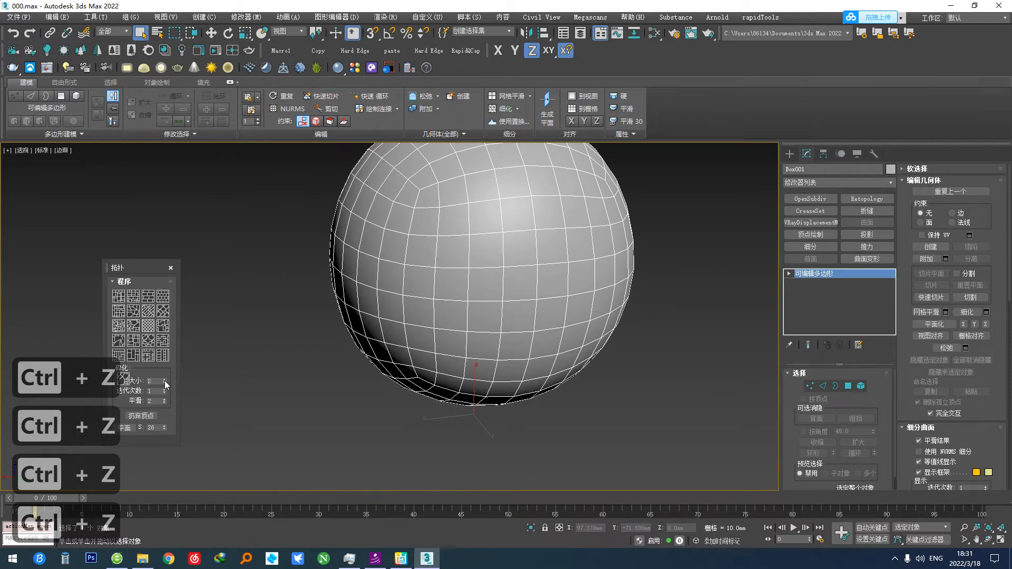
click(127, 385)
scroll(389, 345, down, 4)
alt+middle_drag(389, 345, 389, 378)
alt+middle_drag(440, 335, 478, 301)
Show the patterned sphere in the front view and collapse it to an editable poly
key(f)
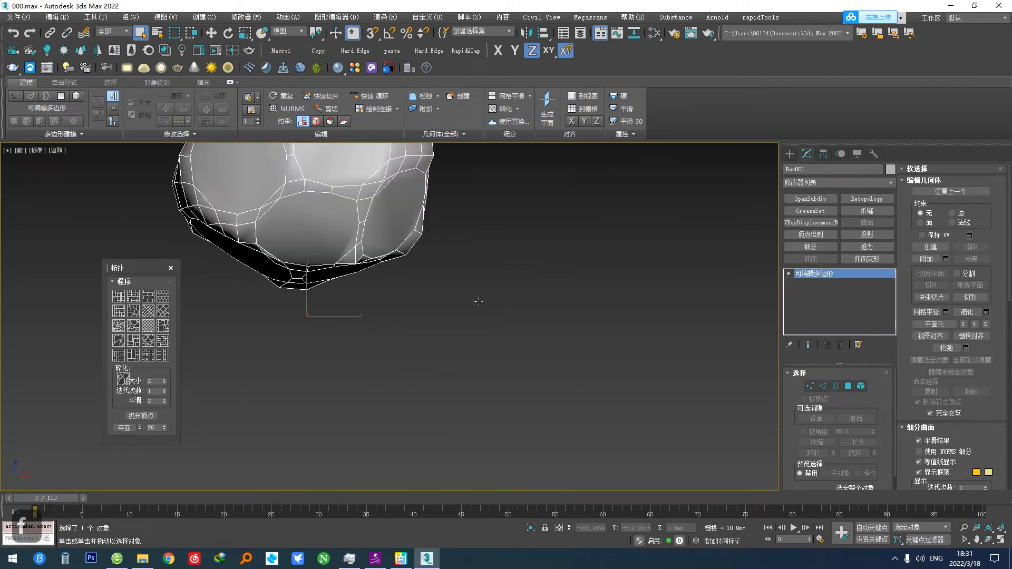
right_click(470, 330)
click(421, 416)
middle_drag(358, 280, 400, 405)
key(F5)
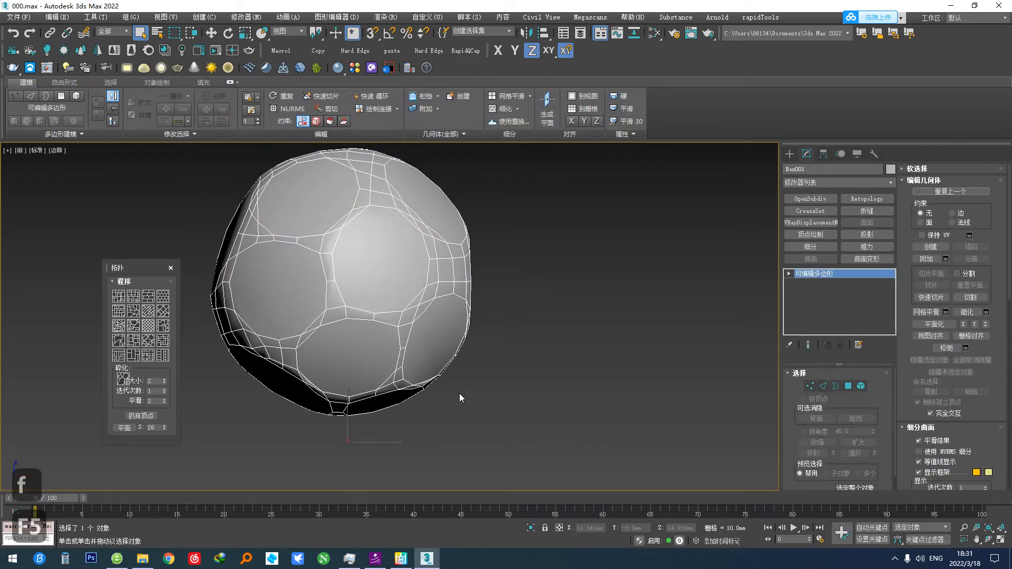
Delete the large round polygons of the patterned sphere to open holes between the connecting strips
click(848, 386)
middle_drag(404, 329, 407, 336)
key(Delete)
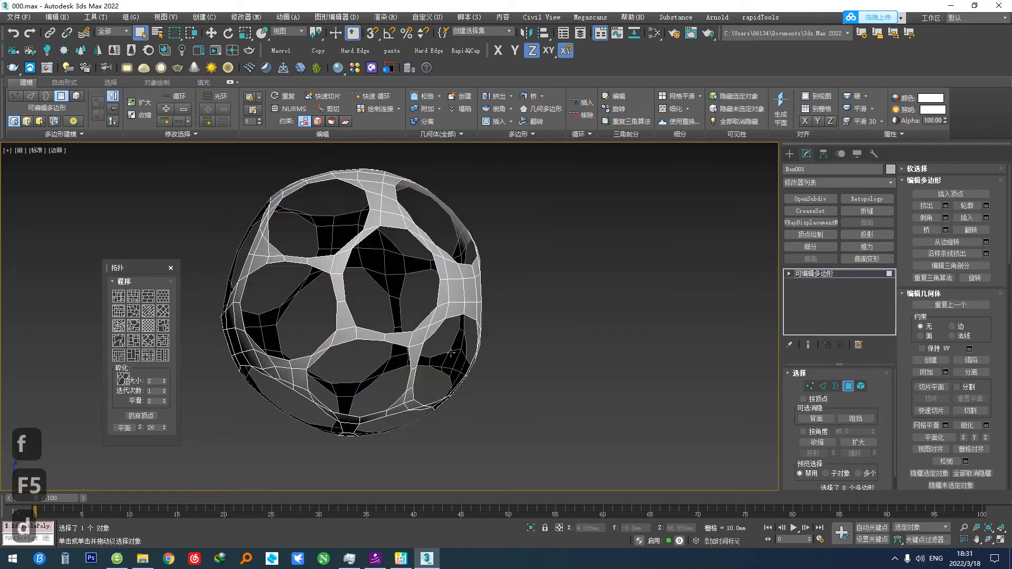
Inset all remaining polygons of the shell slightly to add a narrow border around the holes
key(ctrl+a)
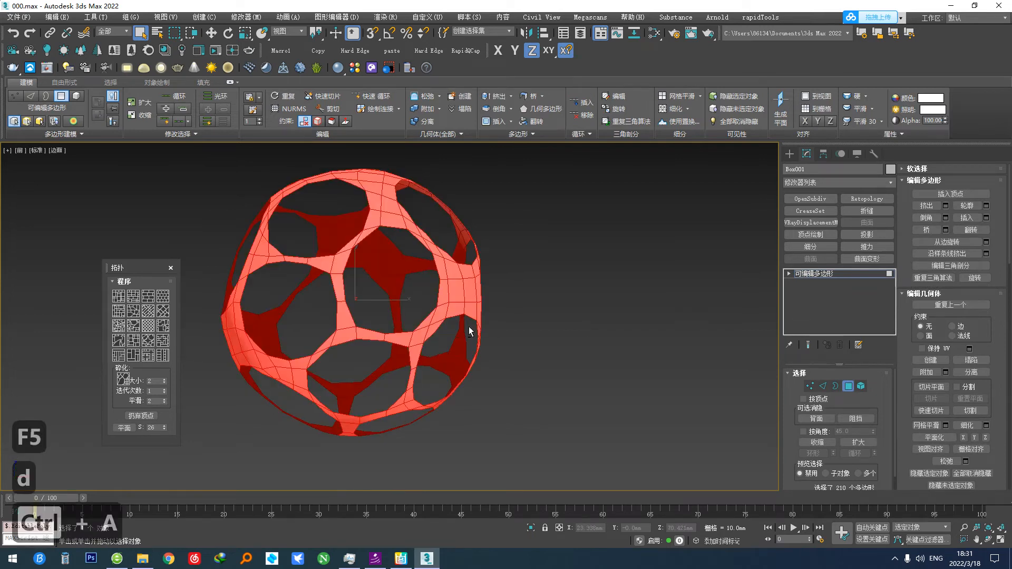
key(alt+a)
scroll(332, 263, up, 3)
drag(332, 259, 334, 261)
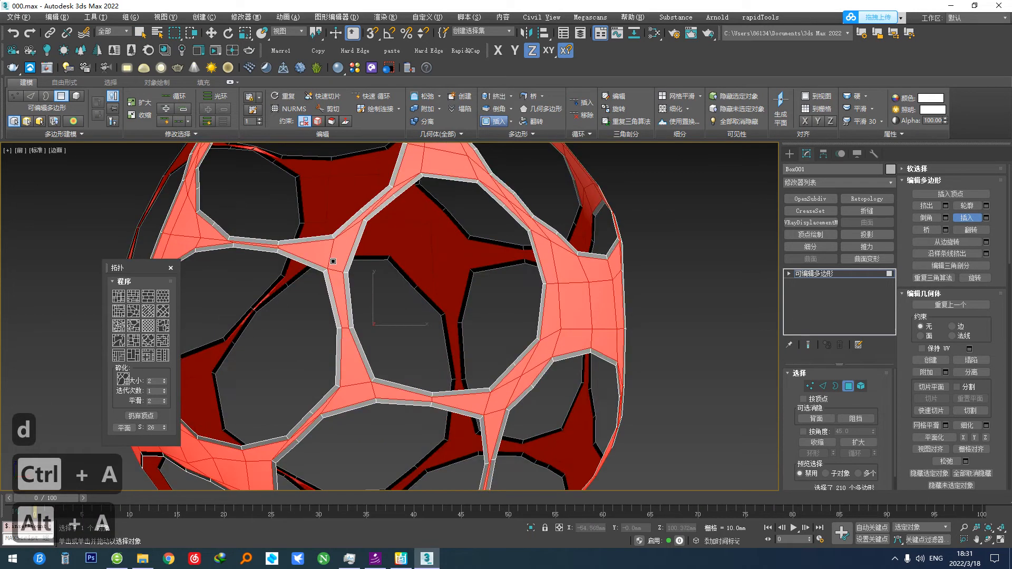
Check the reference photo in the image viewer, and stretch the shell toward an egg shape with the freeform Shift brush
click(401, 558)
drag(117, 276, 117, 296)
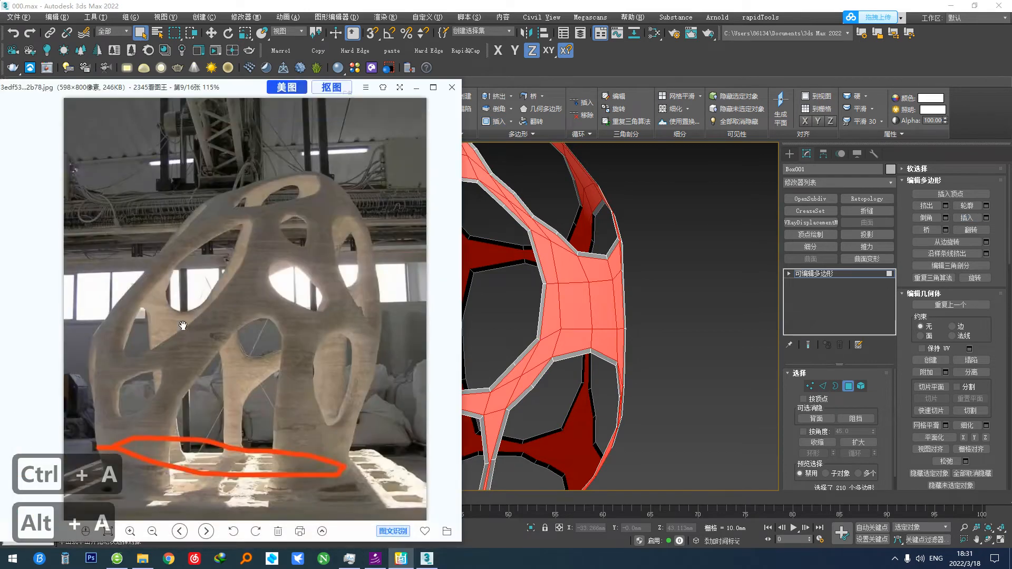
click(614, 328)
scroll(615, 327, down, 3)
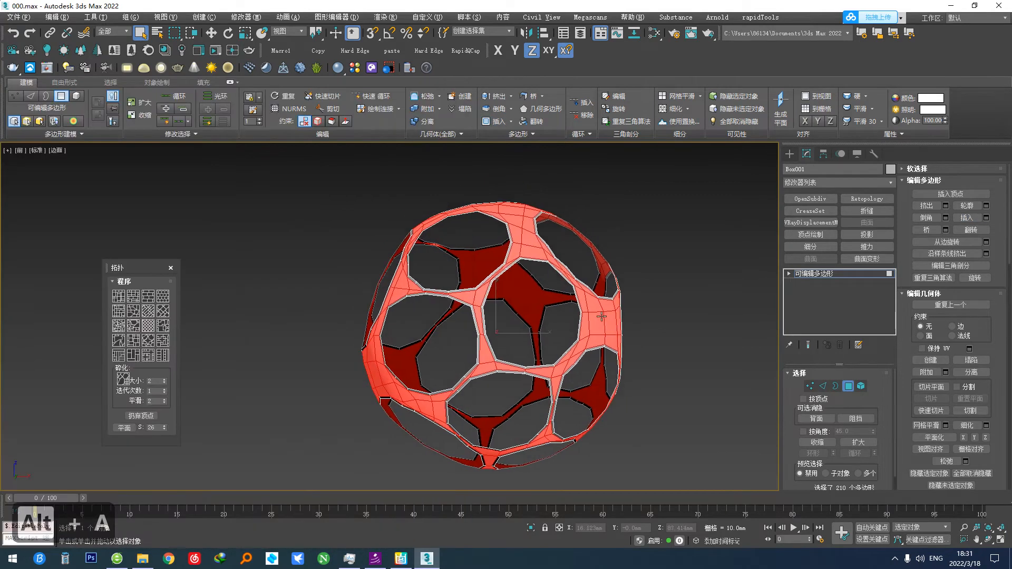
click(72, 83)
click(306, 113)
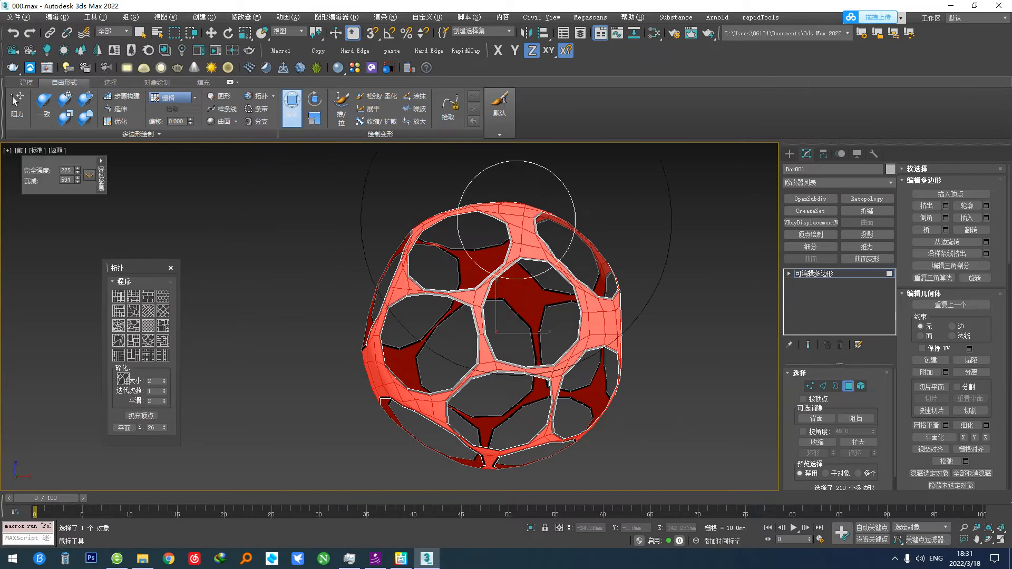
scroll(591, 268, down, 3)
click(627, 273)
click(292, 106)
mouse_move(438, 190)
mouse_down()
mouse_move(429, 287)
mouse_move(495, 294)
mouse_move(497, 308)
mouse_move(468, 282)
mouse_up()
drag(379, 284, 387, 291)
Reduce the Shift brush's full-strength radius to 200 and refine the egg-shaped outline in the front view
middle_drag(569, 325, 510, 315)
mouse_move(650, 314)
shift+mouse_down()
mouse_move(649, 364)
mouse_move(635, 279)
shift+mouse_up()
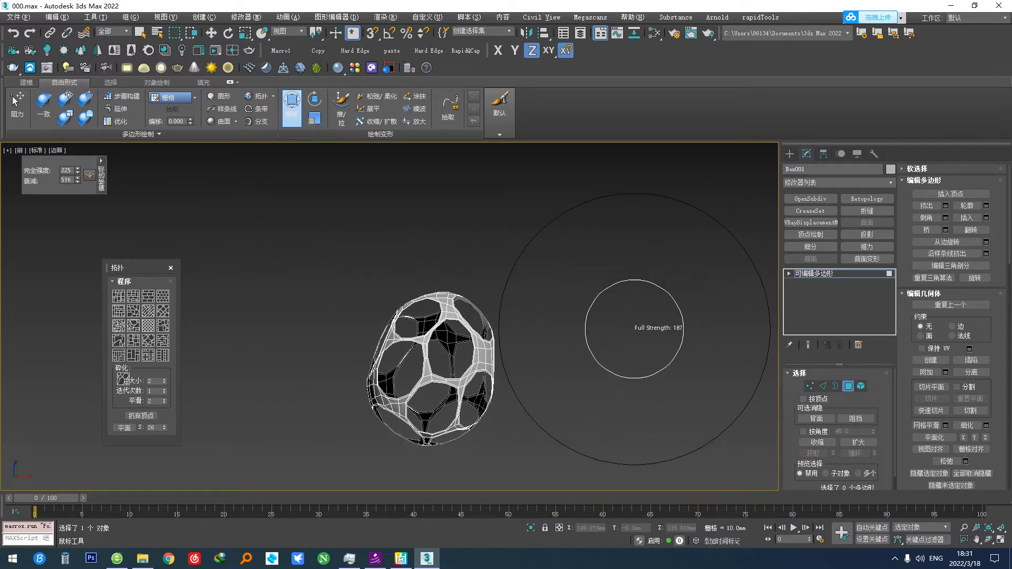
middle_drag(523, 340, 522, 321)
drag(395, 427, 392, 438)
drag(467, 437, 471, 445)
drag(505, 358, 499, 347)
drag(521, 259, 510, 262)
drag(487, 265, 480, 270)
drag(520, 352, 515, 353)
drag(511, 413, 505, 417)
Flatten the shell into an oval footprint in the top view with the Shift brush
key(t)
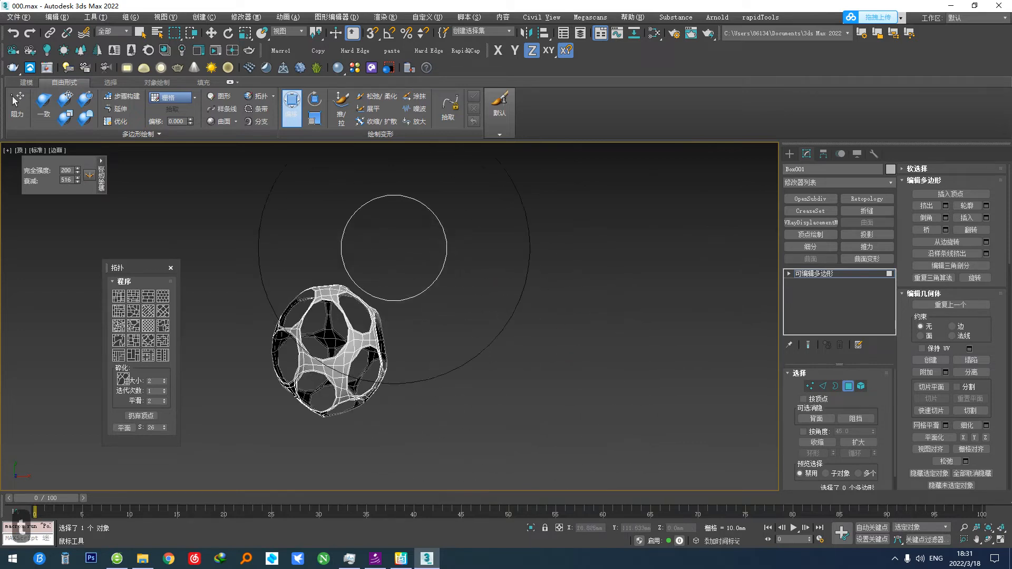
drag(375, 249, 378, 258)
drag(329, 483, 328, 470)
drag(210, 409, 210, 397)
drag(242, 296, 237, 300)
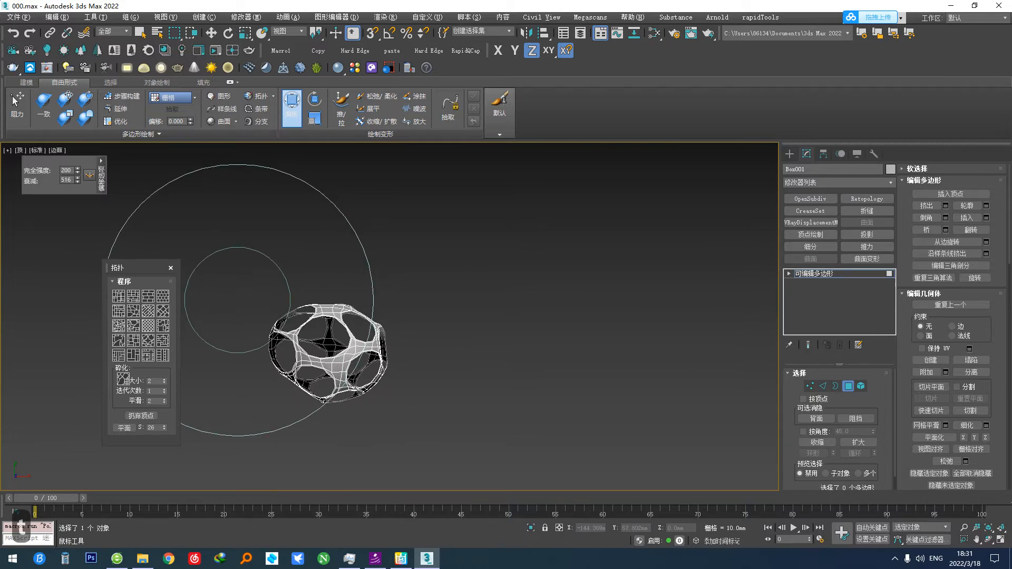
drag(378, 364, 381, 358)
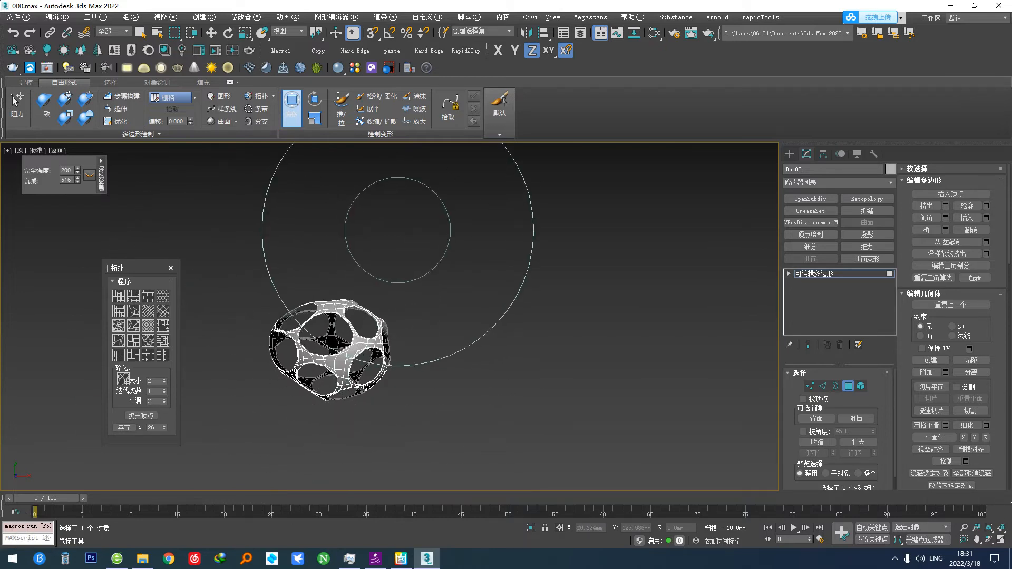
Reshape the lower part of the shell in the front view with the Shift brush and leave polygon editing
key(f)
drag(299, 426, 289, 441)
drag(384, 434, 384, 440)
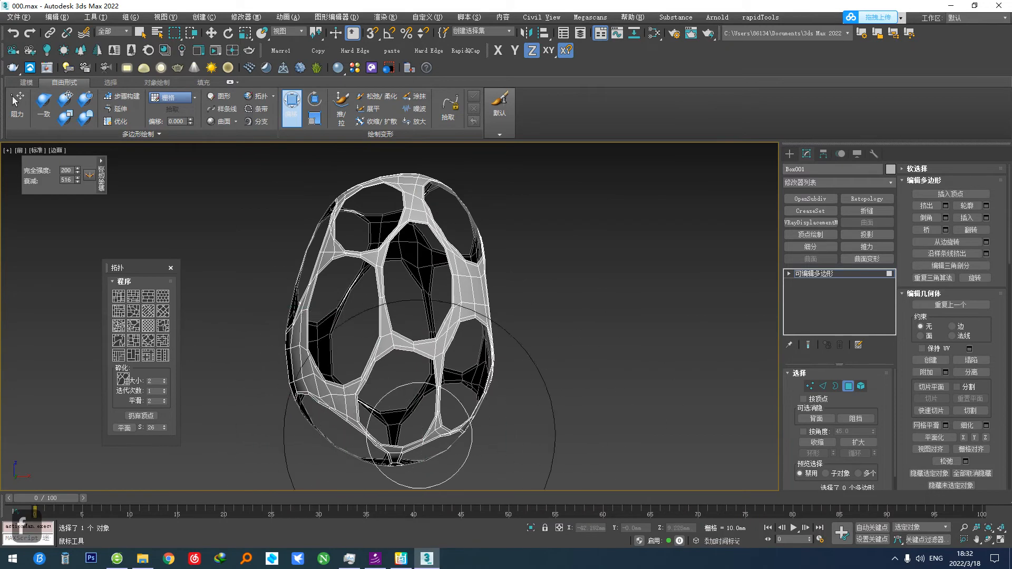
right_click(419, 435)
click(844, 388)
Add a Slice modifier to the shell and set its slice type to remove the negative side (移除负)
right_click(664, 386)
click(628, 386)
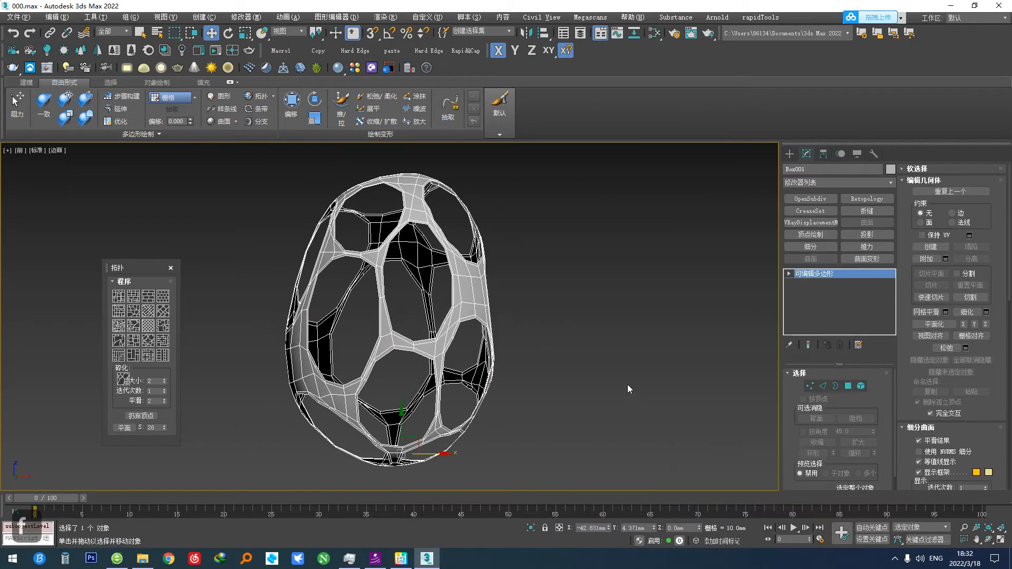
ctrl+right_click(640, 338)
click(615, 363)
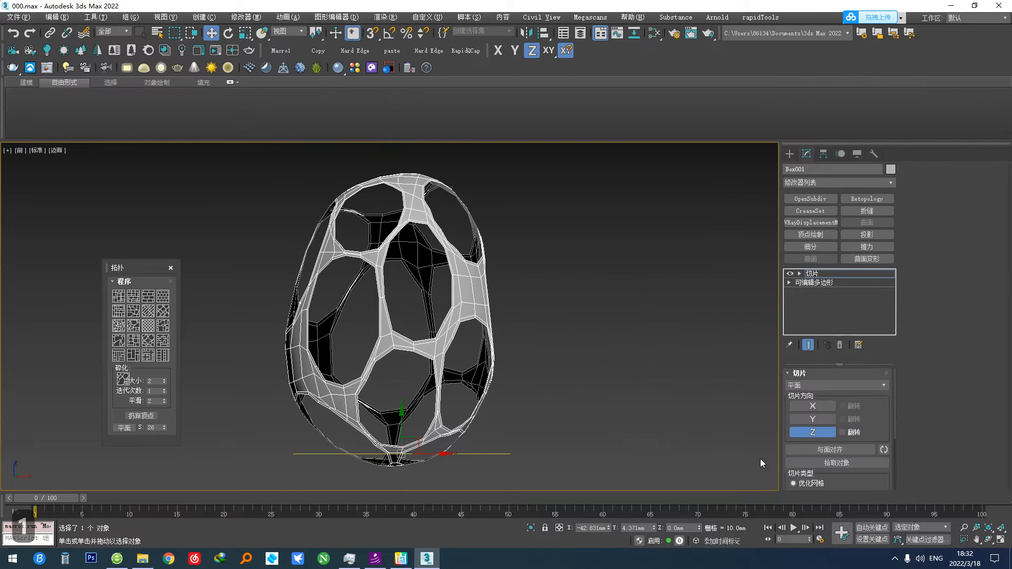
scroll(837, 480, down, 4)
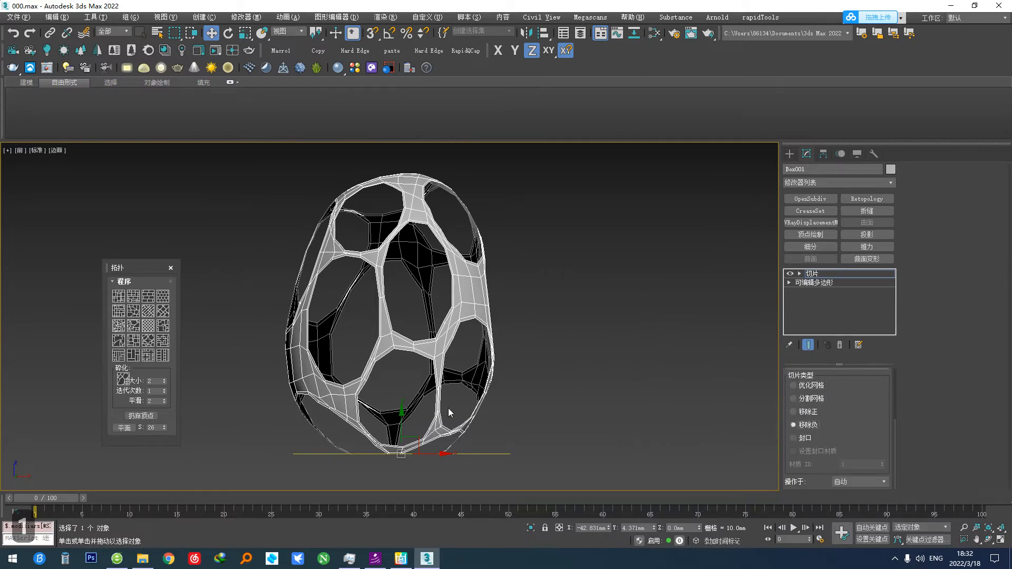
Raise the slice plane to about 38 mm in Z so it cuts the lower end of the shell flat
drag(401, 423, 402, 370)
alt+middle_drag(400, 359, 237, 421)
scroll(433, 413, up, 4)
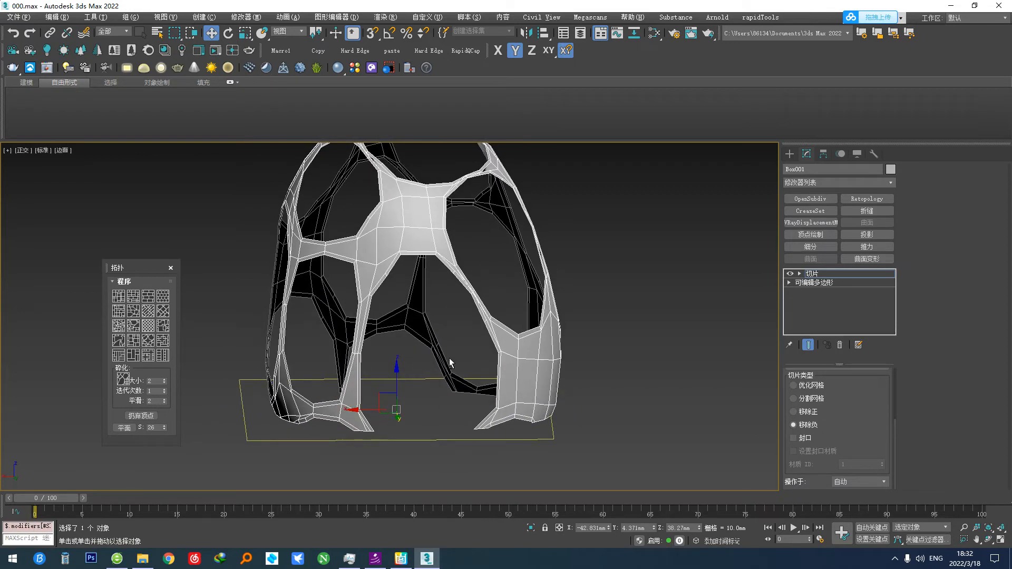
scroll(456, 356, down, 4)
alt+middle_drag(421, 356, 535, 349)
key(f)
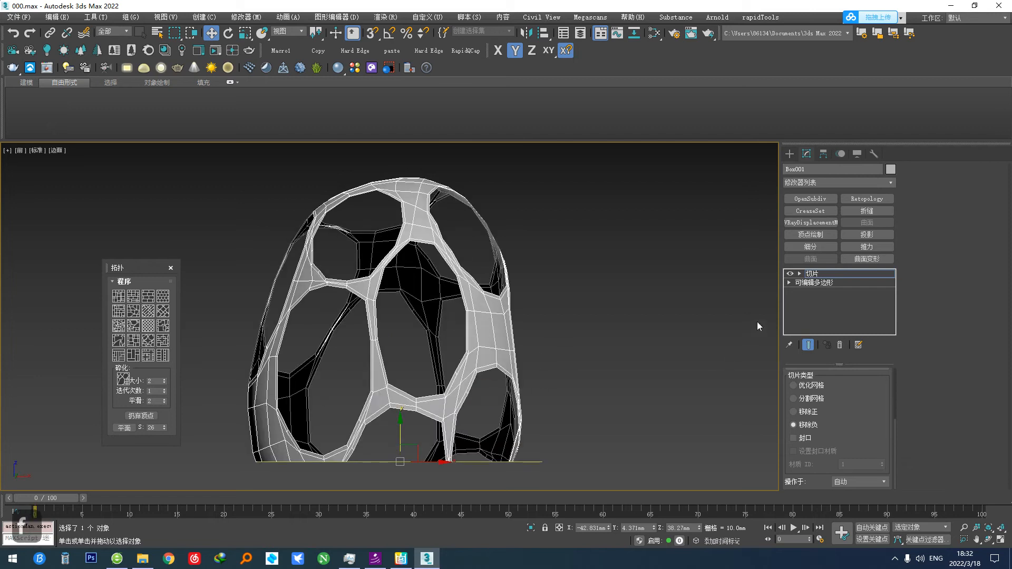
With the sliced result displayed, pull the lower part of the shell downward with the Shift brush and collapse it to an editable poly
click(810, 284)
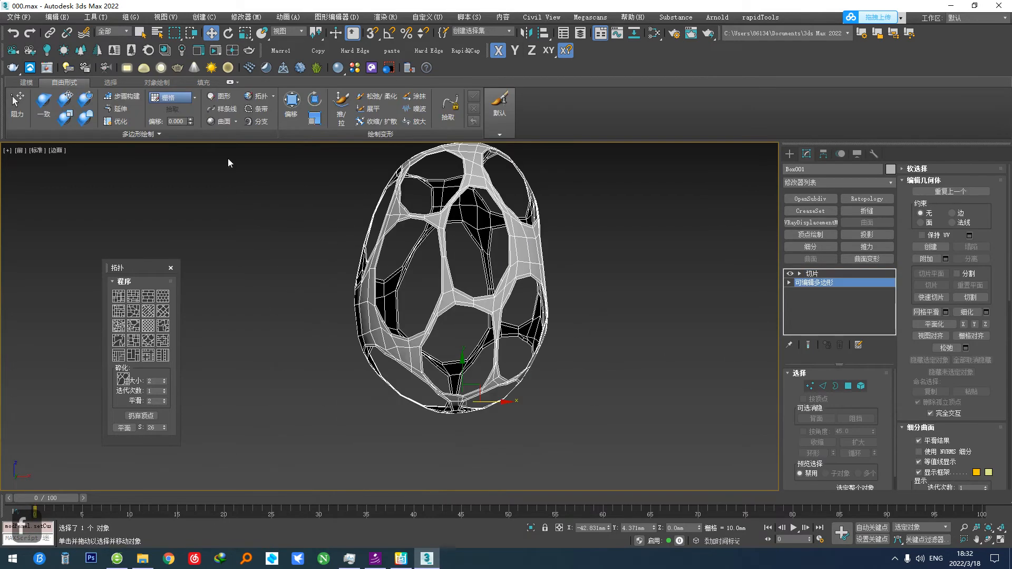
click(291, 114)
click(808, 345)
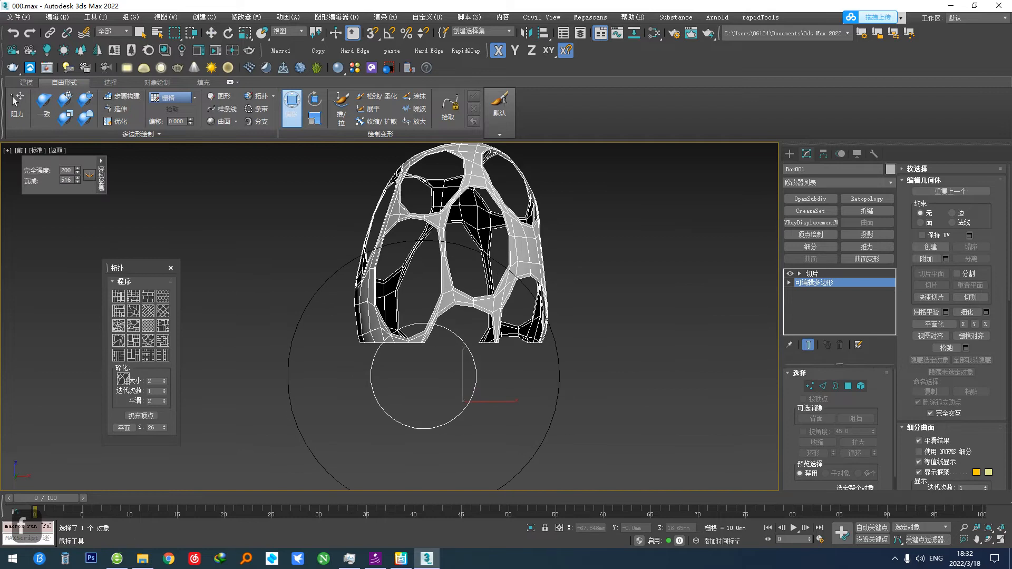
mouse_move(432, 383)
mouse_down()
mouse_move(425, 402)
mouse_move(459, 399)
mouse_move(448, 380)
mouse_move(410, 459)
mouse_up()
middle_drag(494, 460, 475, 445)
alt+middle_drag(475, 445, 319, 455)
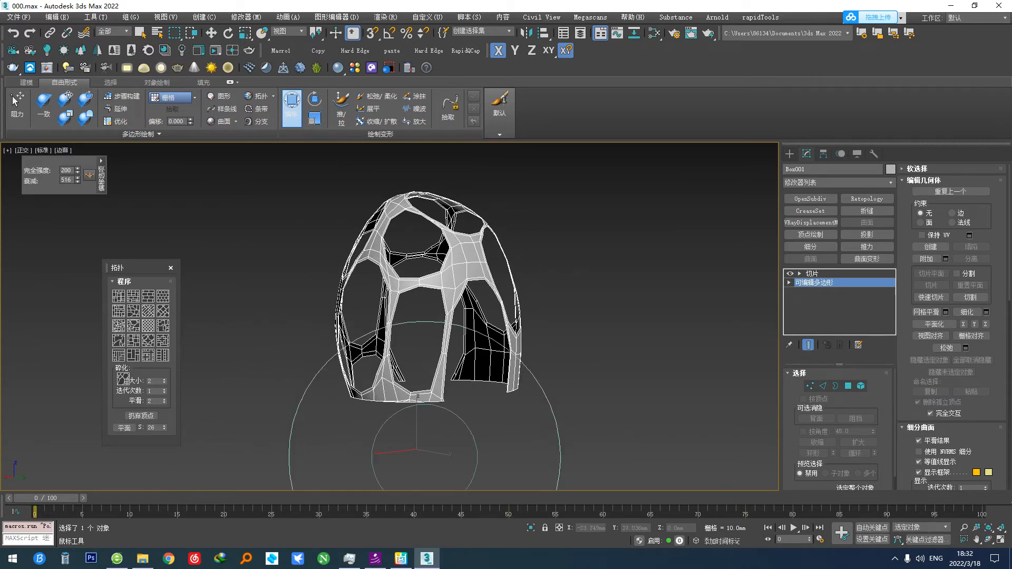
mouse_move(430, 463)
middle_down()
mouse_move(452, 409)
mouse_move(734, 409)
mouse_move(685, 427)
mouse_move(610, 427)
mouse_move(600, 412)
middle_up()
key(w)
key(F5)
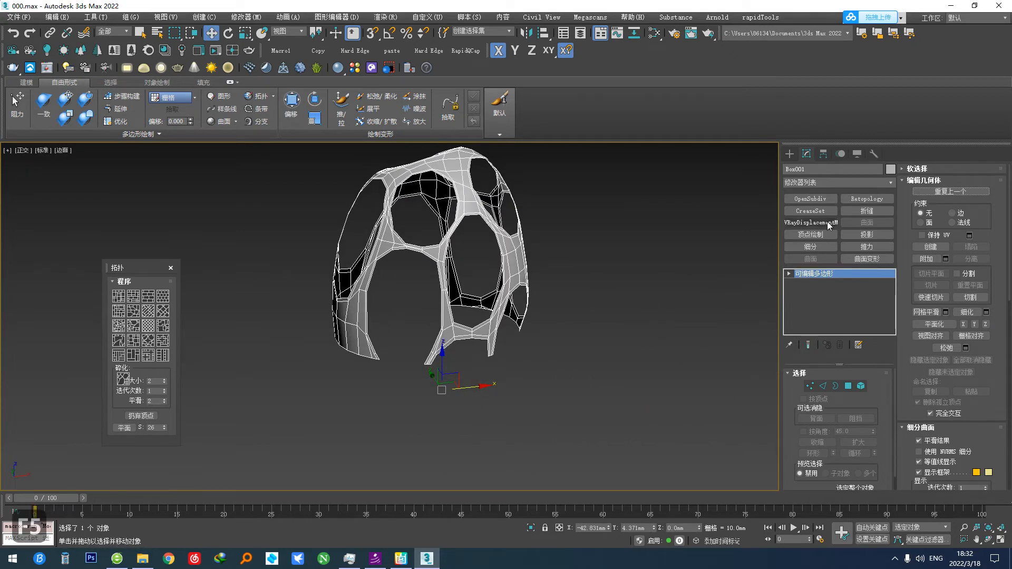
Preview TurboSmooth with one iteration on the shell, repeatedly undoing and reapplying it to compare the mesh before and after
scroll(455, 350, up, 4)
key(z)
middle_drag(460, 356, 455, 419)
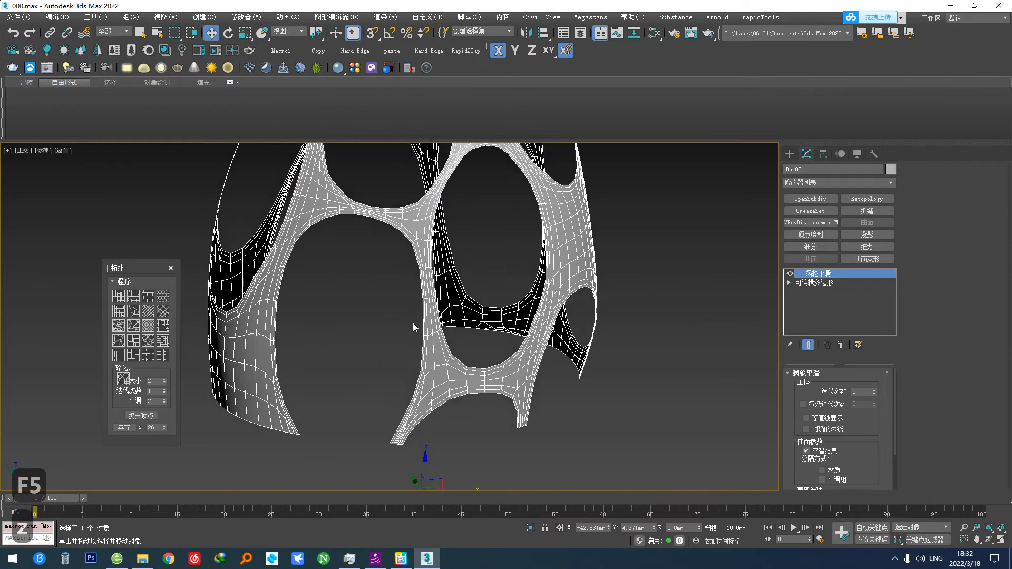
middle_drag(411, 274, 334, 354)
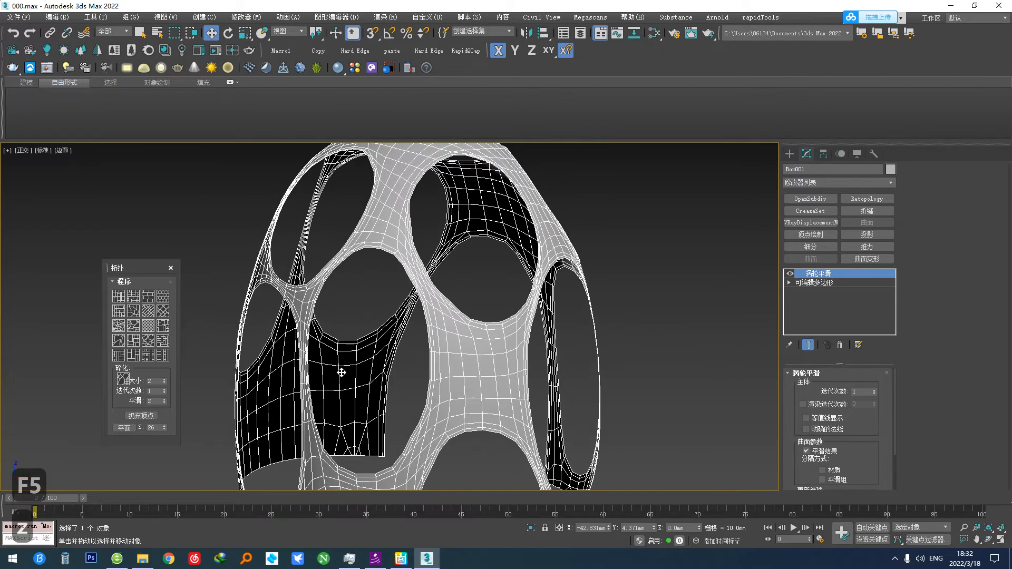
key(ctrl+z)
key(z)
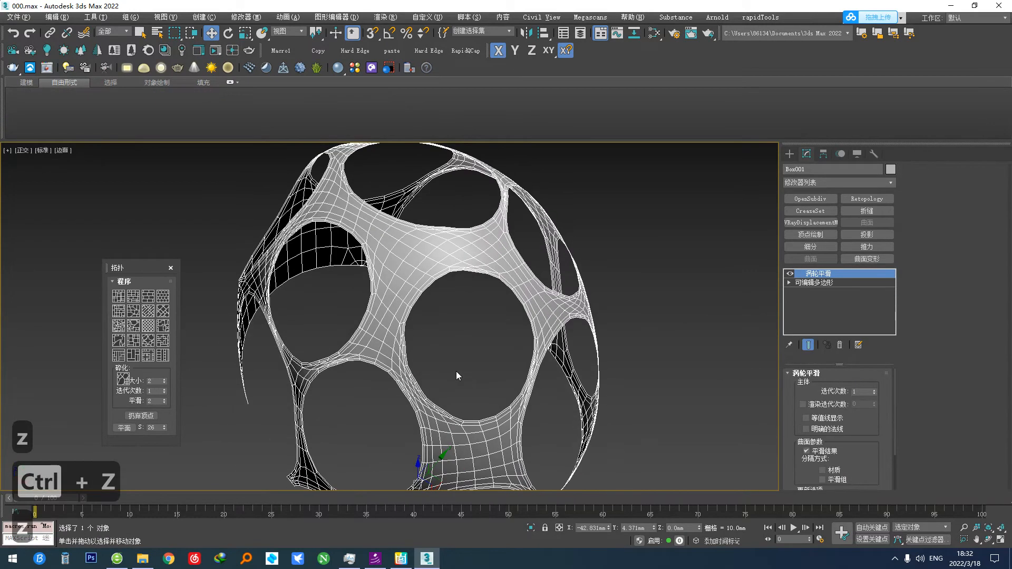
scroll(463, 271, up, 3)
key(ctrl+z)
key(z)
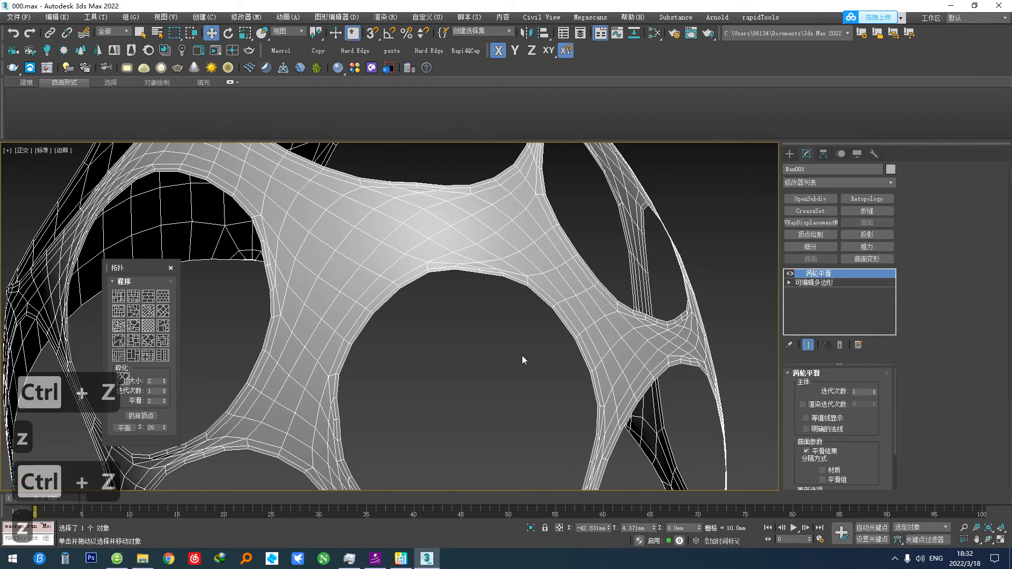
key(ctrl+z)
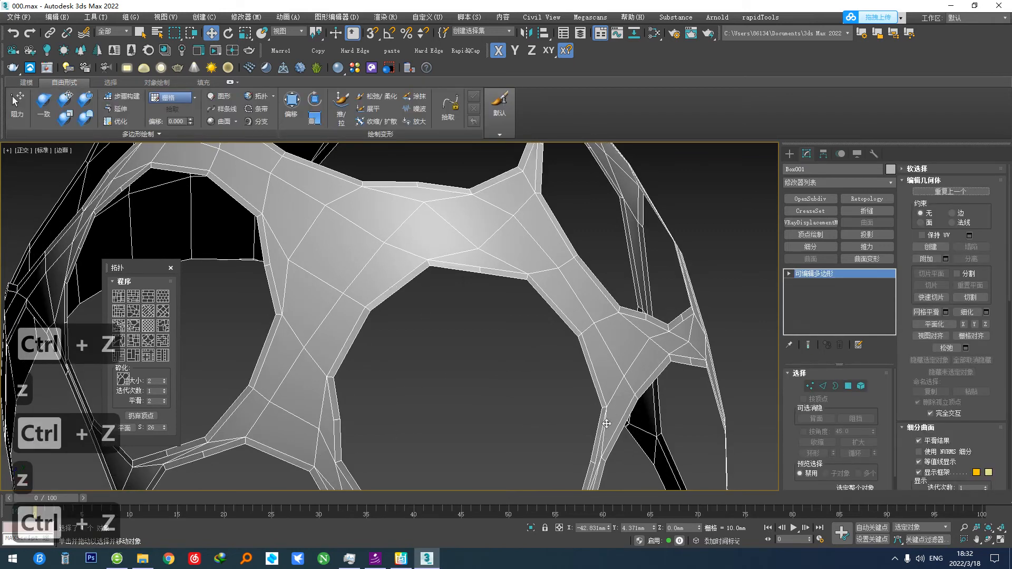
middle_drag(453, 324, 443, 289)
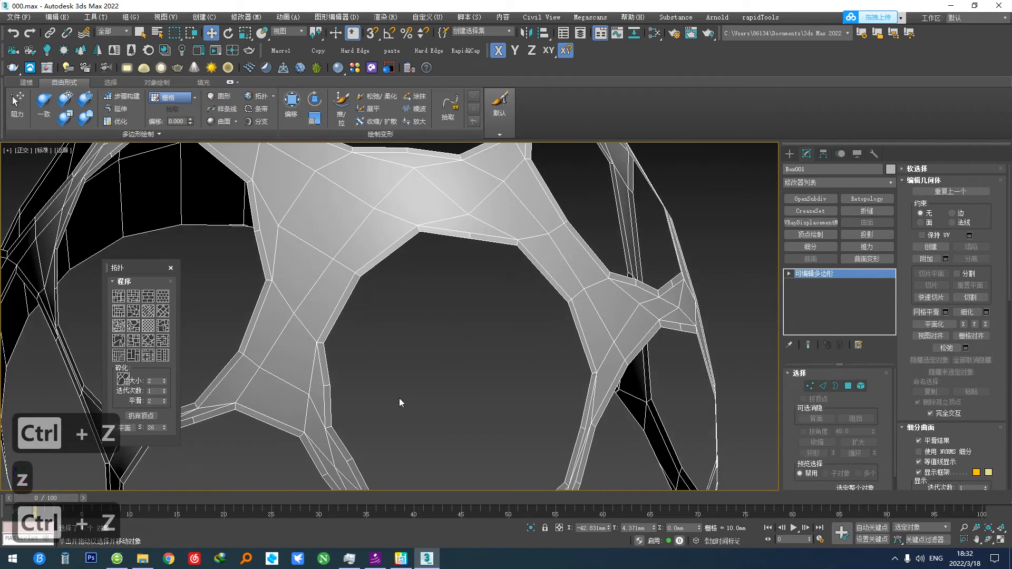
Apply TurboSmooth with one iteration to the shell and collapse it to an editable poly
key(z)
scroll(442, 416, down, 2)
middle_drag(442, 416, 496, 285)
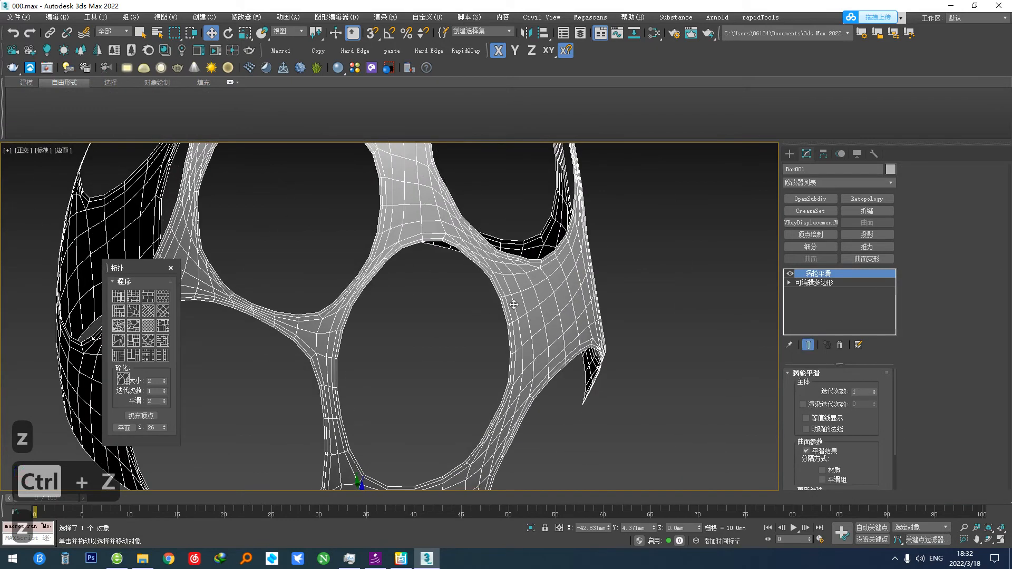
key(F5)
Add a Retopology modifier to the shell, set the face count to 2000 and compute it
click(867, 199)
key(z)
alt+middle_drag(451, 349, 396, 330)
key(ctrl+shift+a)
click(811, 421)
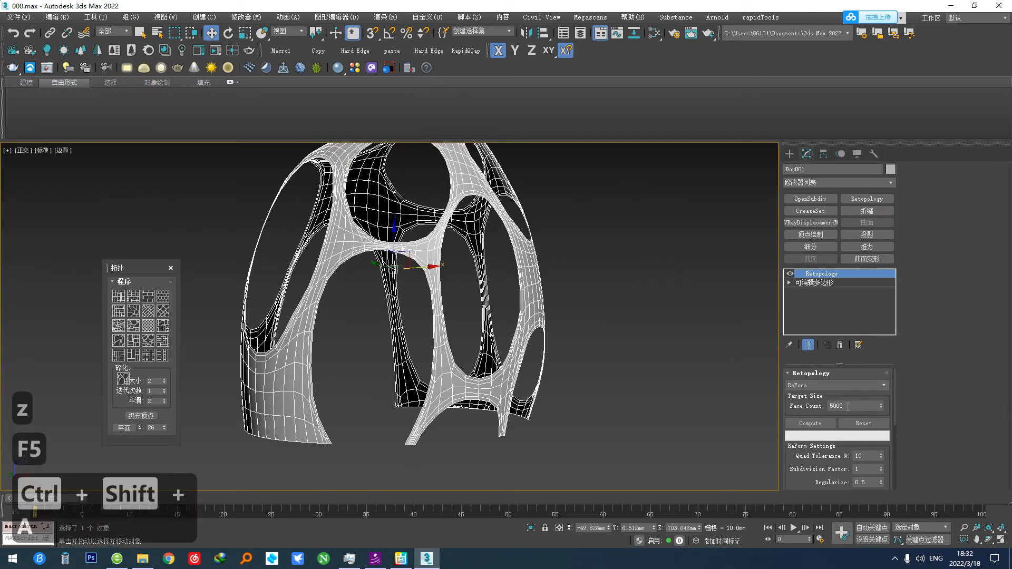
text(20)
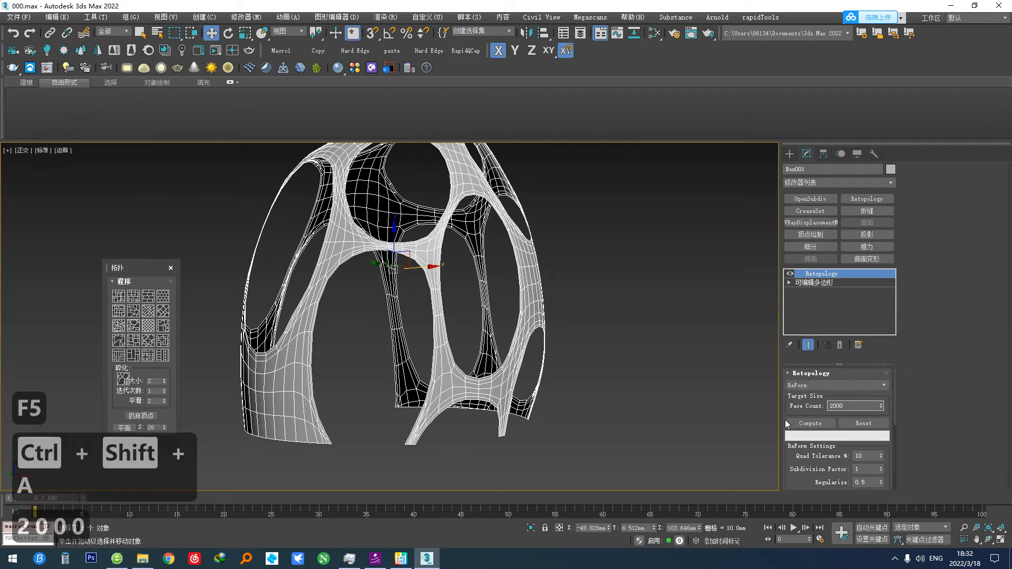
scroll(464, 356, up, 2)
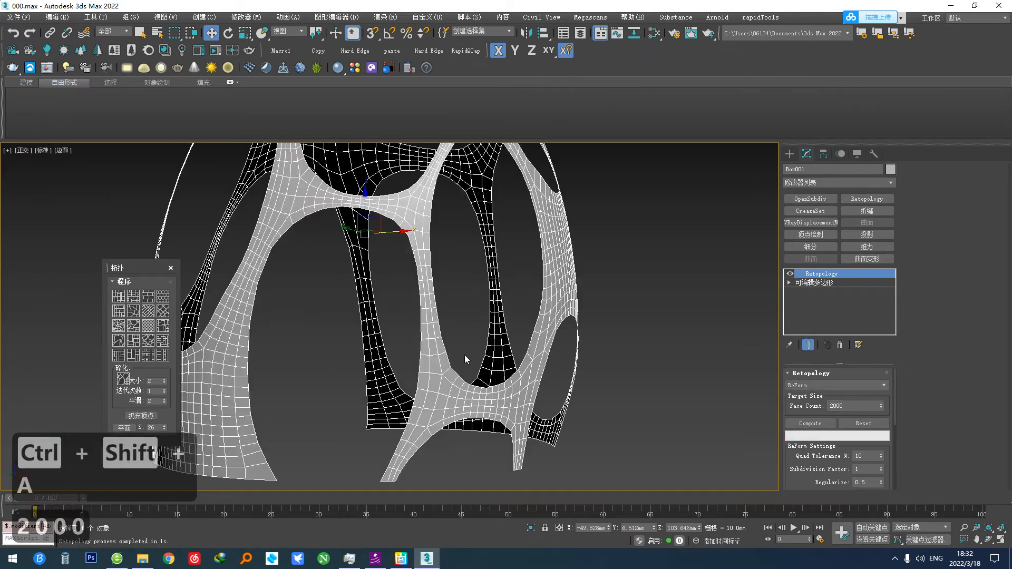
Examine the retopologized mesh from several sides and compare its shape with the reference photo in the image viewer
scroll(467, 350, up, 2)
scroll(470, 292, down, 2)
middle_drag(470, 292, 327, 295)
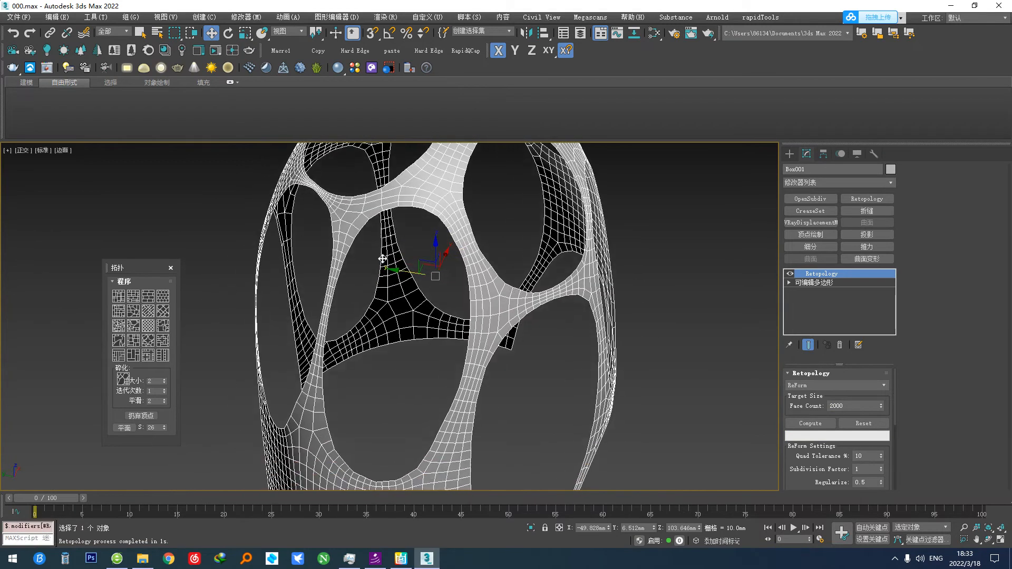
scroll(339, 254, up, 3)
scroll(367, 375, down, 3)
alt+middle_drag(372, 388, 424, 474)
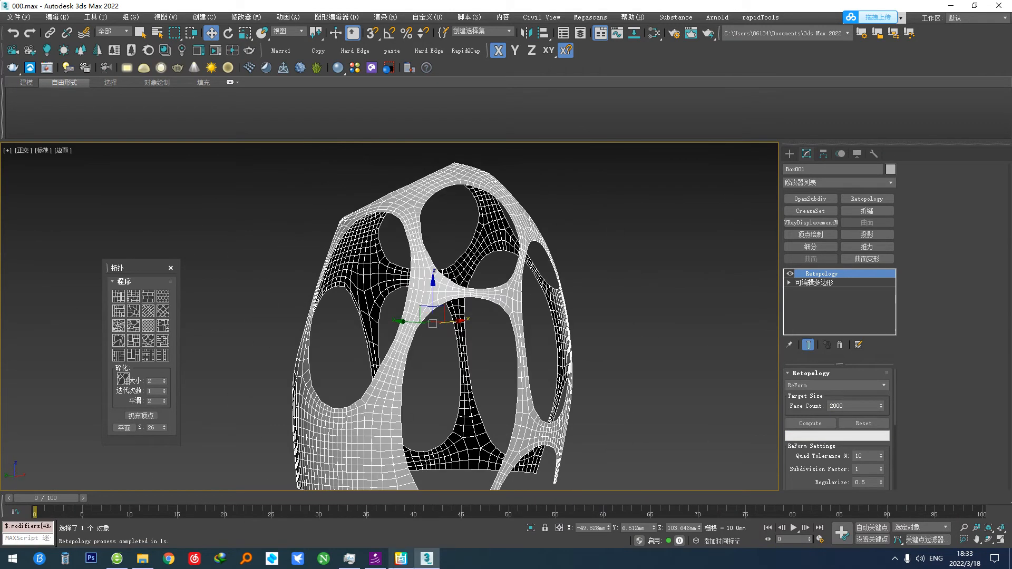
click(401, 559)
scroll(206, 222, up, 5)
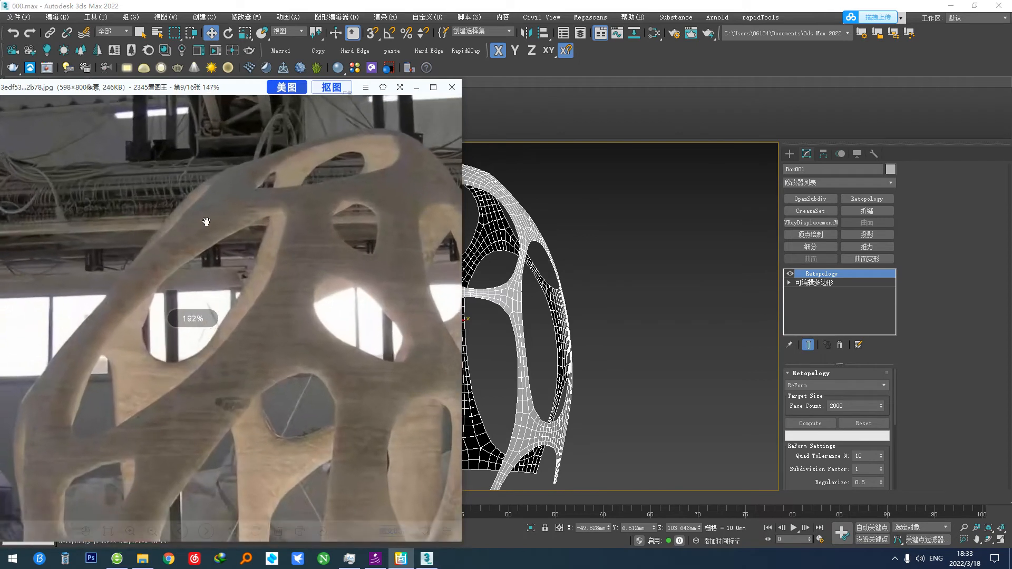
scroll(583, 317, down, 4)
alt+middle_drag(581, 320, 546, 394)
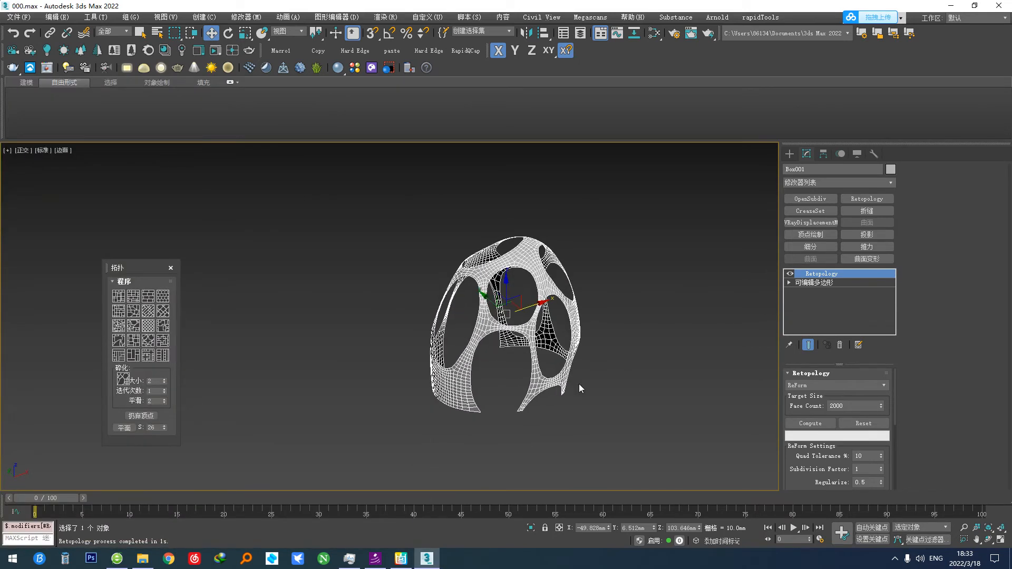
Collapse the Retopology modifier to an editable poly and add a Shell modifier to the perforated form
key(F5)
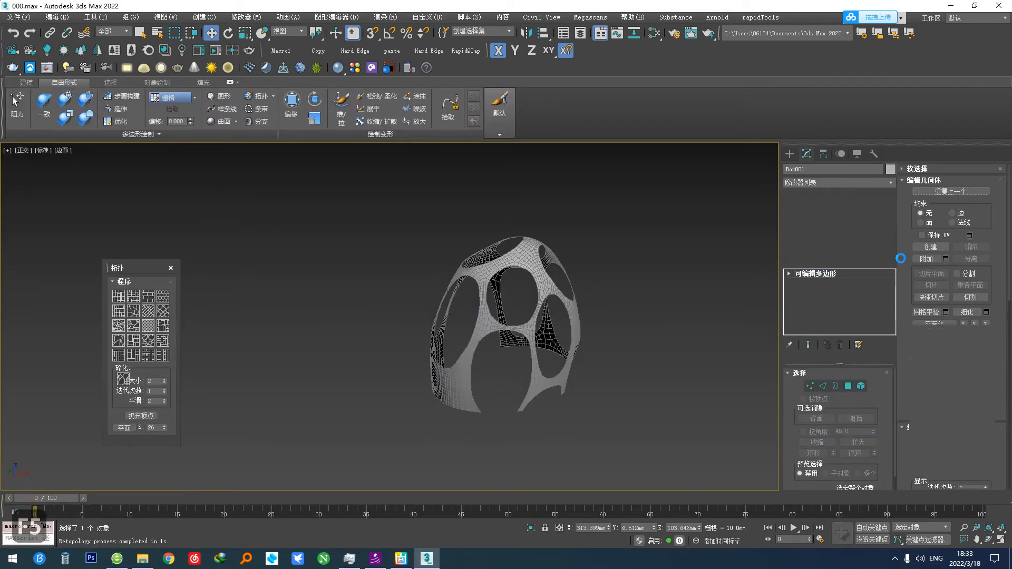
click(491, 324)
right_click(611, 369)
click(599, 421)
scroll(489, 335, up, 4)
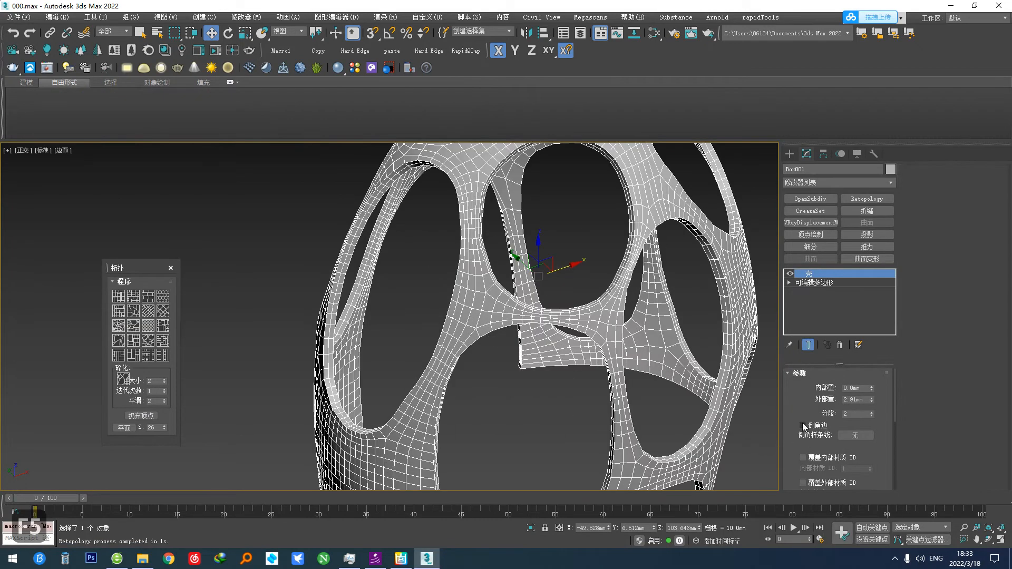
Enable edge selection (选择边) in the Shell modifier and reduce its number of segments
scroll(811, 403, down, 3)
scroll(811, 466, down, 2)
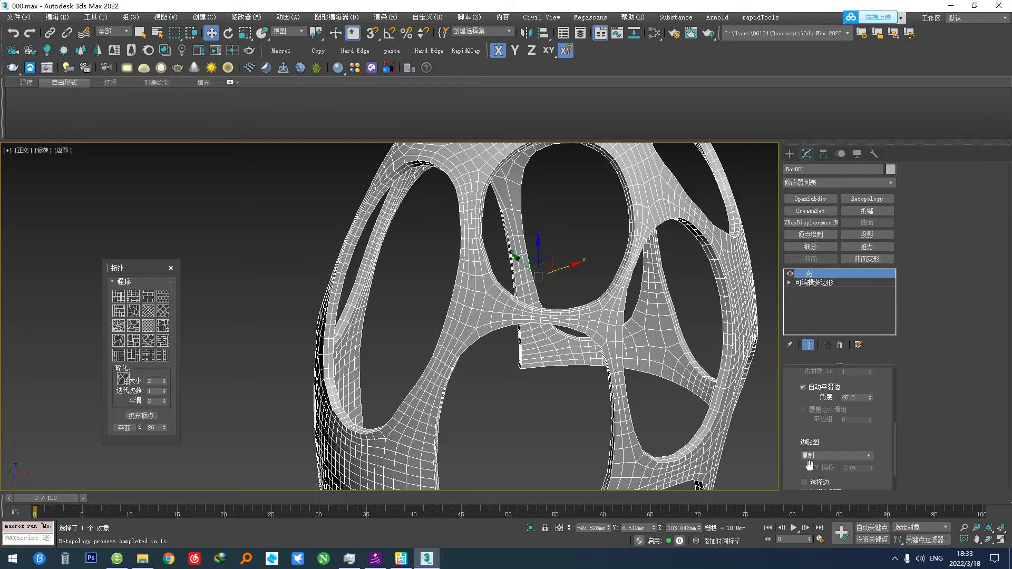
click(804, 482)
click(872, 408)
Increase the Shell modifier's outer amount to thicken the walls and collapse the result to an editable poly
drag(872, 392, 856, 356)
alt+middle_drag(521, 359, 512, 360)
drag(872, 392, 865, 339)
middle_drag(583, 327, 545, 307)
key(F5)
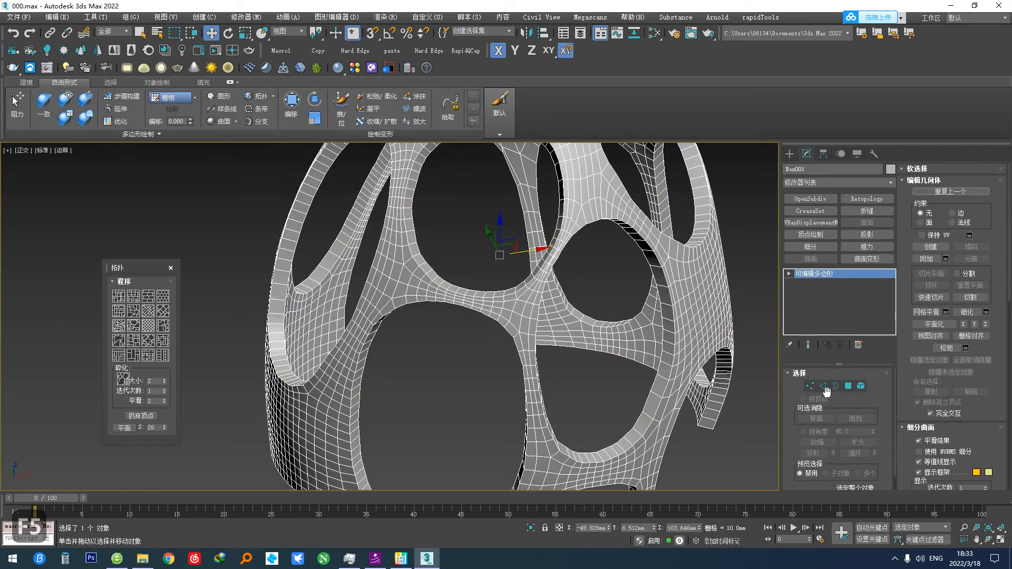
Convert the selected rim polygons around the openings to an edge selection and invert it
click(848, 389)
middle_drag(591, 392, 545, 371)
scroll(571, 350, down, 2)
ctrl+click(823, 386)
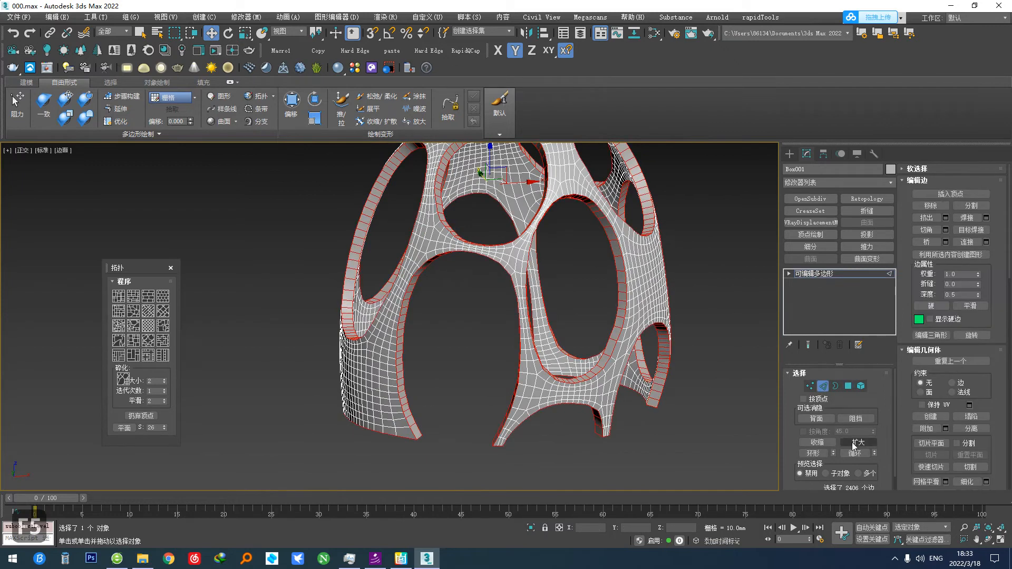
key(ctrl+i)
middle_drag(503, 396, 483, 427)
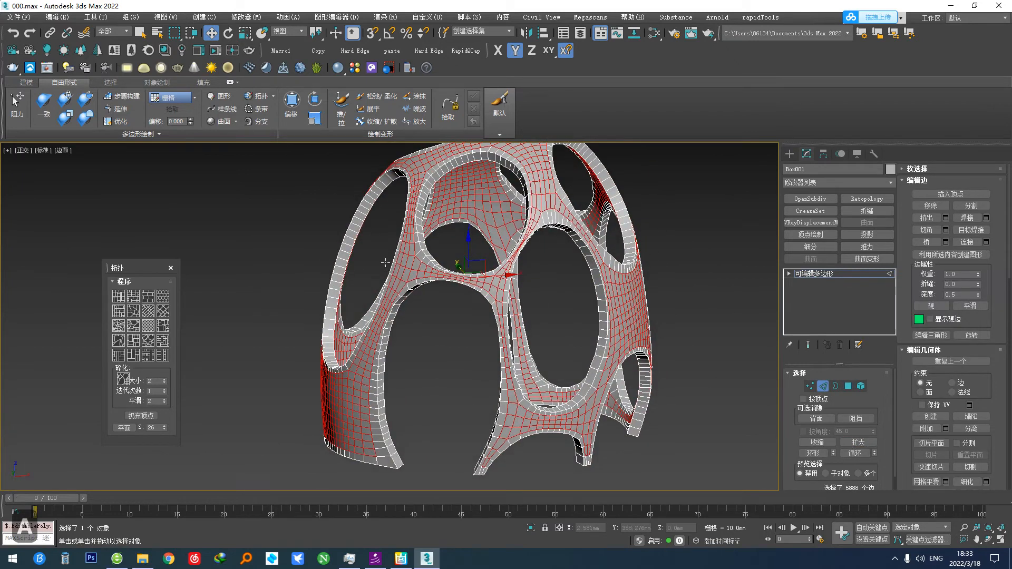
Constrain movement to normals, push the selected surface edges outward and relax them, doing both twice
scroll(429, 263, up, 3)
click(43, 83)
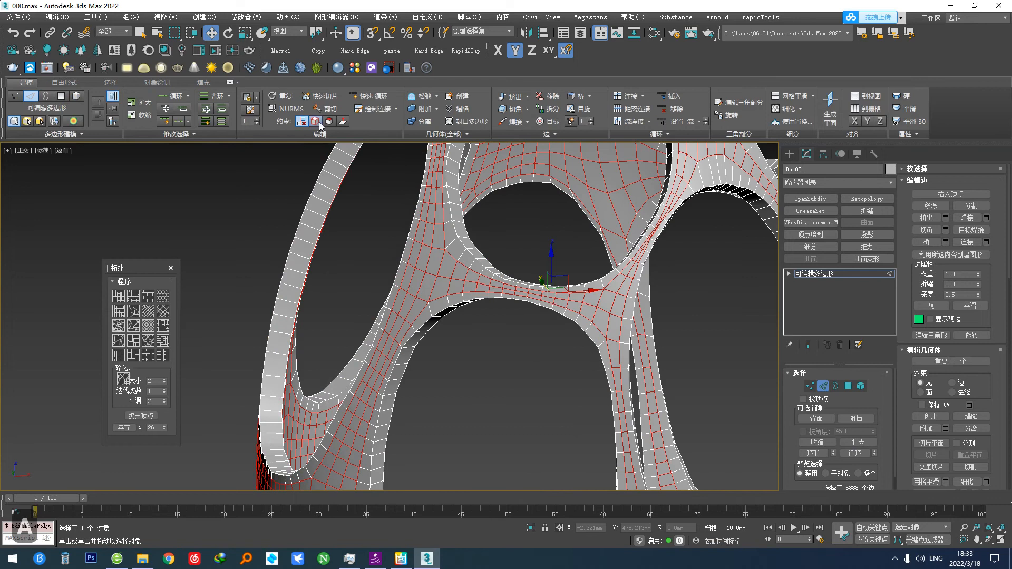
drag(552, 259, 545, 255)
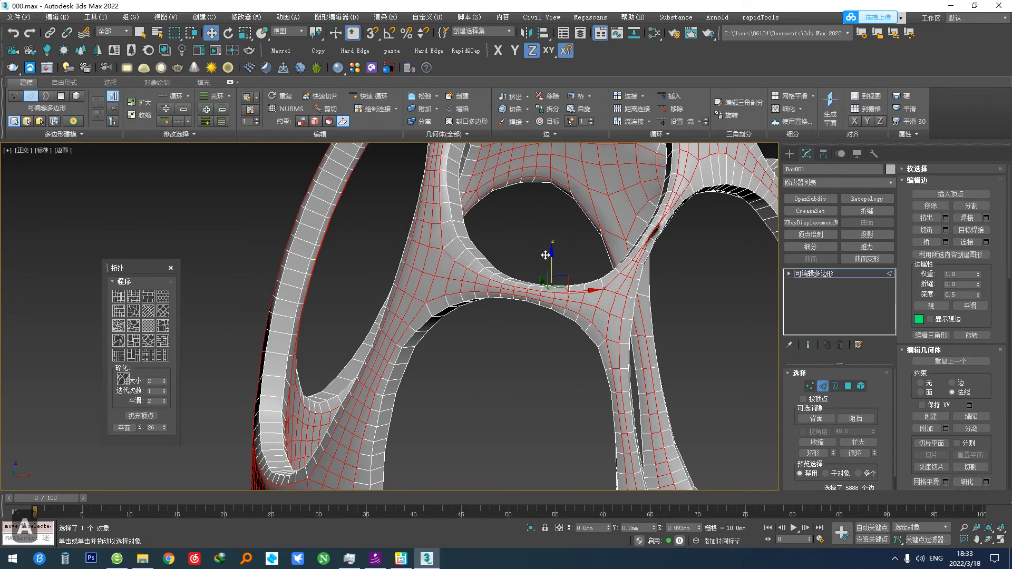
click(424, 101)
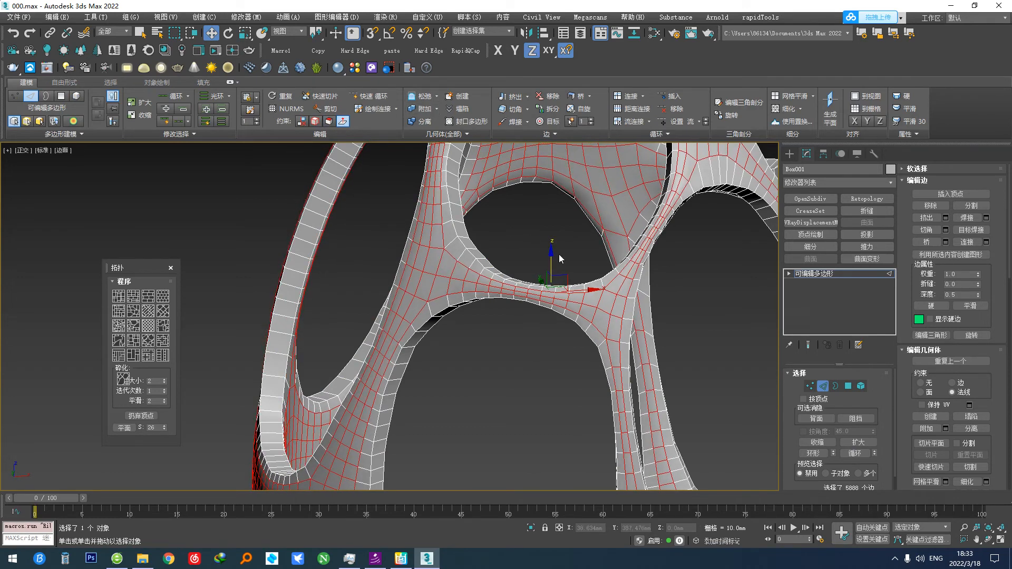
drag(552, 260, 547, 255)
click(420, 101)
Select the polygons along the shell's flat base in the front view
scroll(472, 263, down, 5)
alt+middle_drag(472, 262, 476, 385)
scroll(477, 385, up, 3)
key(f)
drag(223, 398, 755, 488)
scroll(317, 412, up, 5)
alt+middle_drag(425, 427, 366, 388)
scroll(515, 402, down, 4)
middle_drag(514, 403, 381, 293)
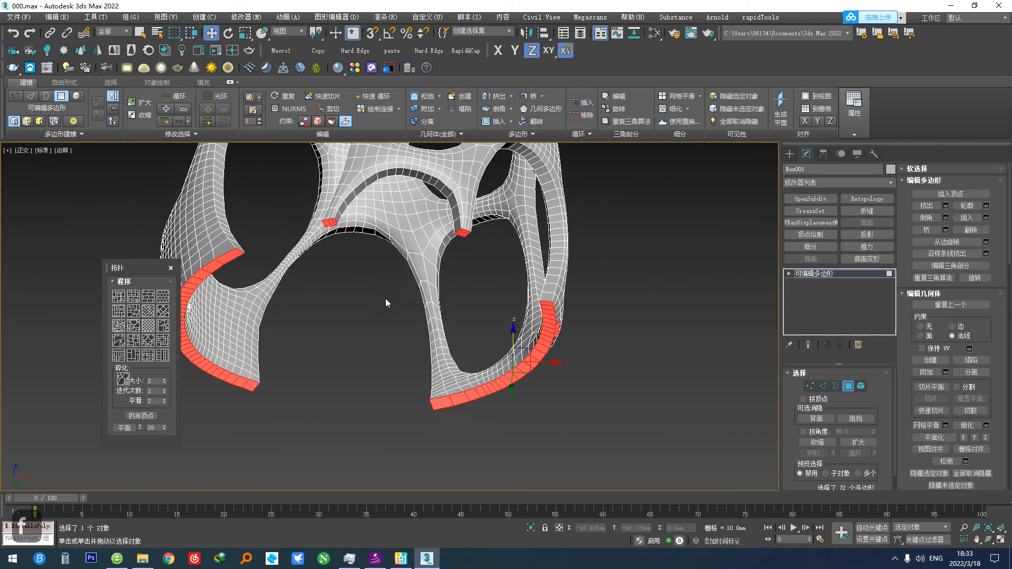
Deselect the three stray wall polygons next to the base so only the bottom faces stay selected
scroll(491, 360, up, 2)
scroll(595, 314, up, 2)
alt+click(596, 312)
alt+middle_drag(590, 329, 526, 289)
alt+click(526, 274)
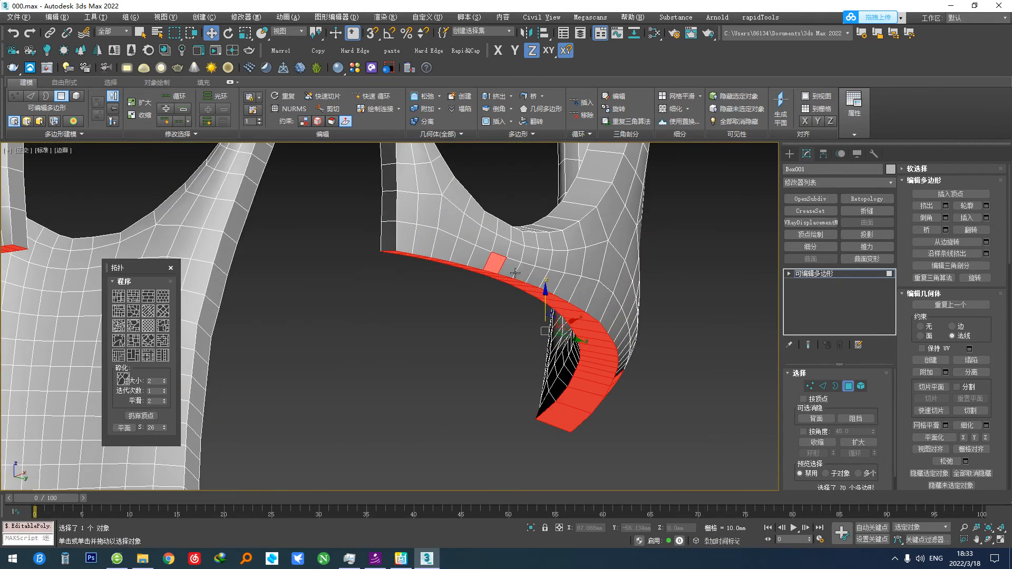
alt+click(494, 266)
scroll(474, 306, down, 4)
Set the Scale tool to use the selection center and open the scale transform type-in for the base polygons
alt+middle_drag(463, 324, 548, 316)
scroll(549, 316, down, 3)
alt+middle_drag(548, 316, 416, 414)
scroll(464, 362, down, 3)
key(r)
drag(322, 37, 317, 51)
alt+middle_drag(392, 196, 380, 213)
key(F12)
Try to scale the base polygons through the type-in with the normal constraint active, and undo it
drag(745, 207, 720, 236)
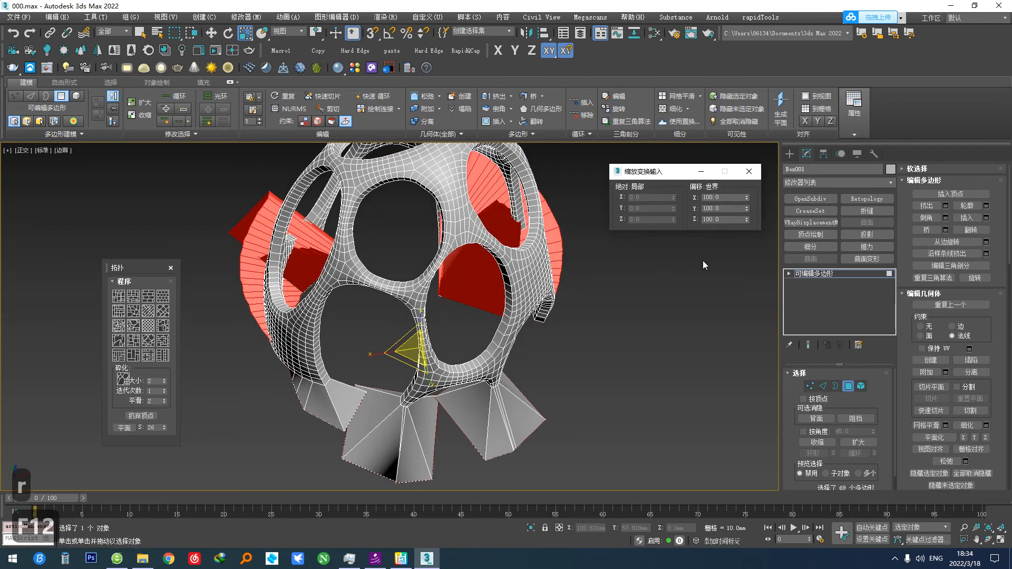
key(ctrl+z)
Set the editing constraint to none and flatten the base polygons by scaling them along Z
click(305, 122)
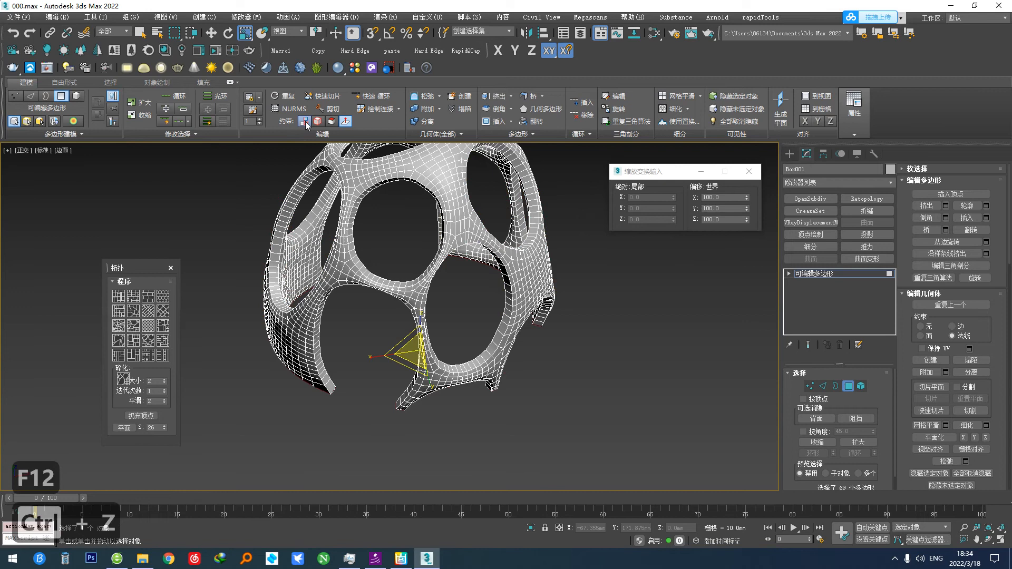
click(746, 222)
alt+middle_drag(587, 309, 532, 232)
scroll(480, 267, up, 5)
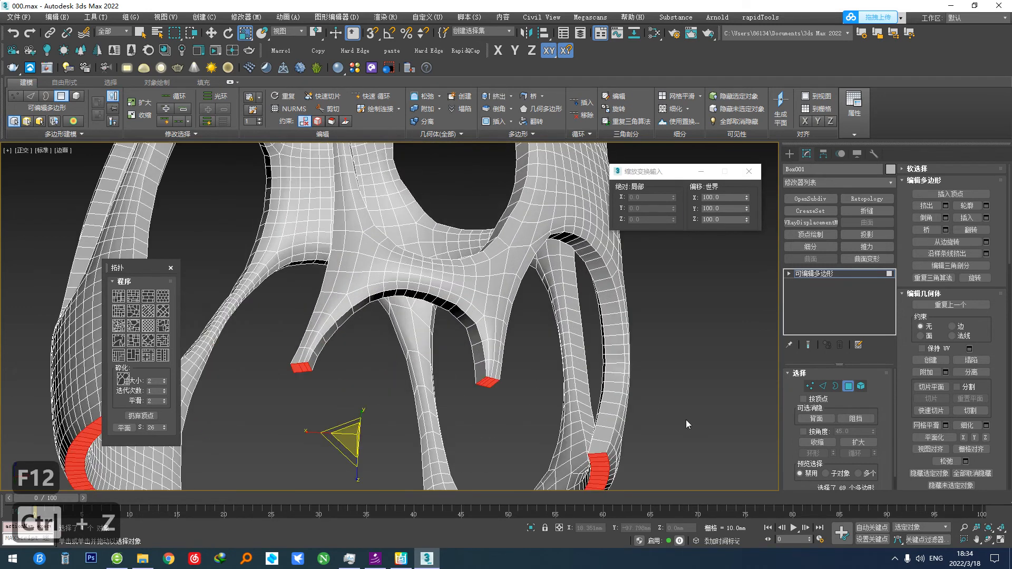
Convert the base polygon selection to its edges and set their crease to 1.0
click(823, 386)
scroll(366, 371, up, 4)
middle_drag(309, 389, 549, 343)
middle_drag(252, 357, 362, 331)
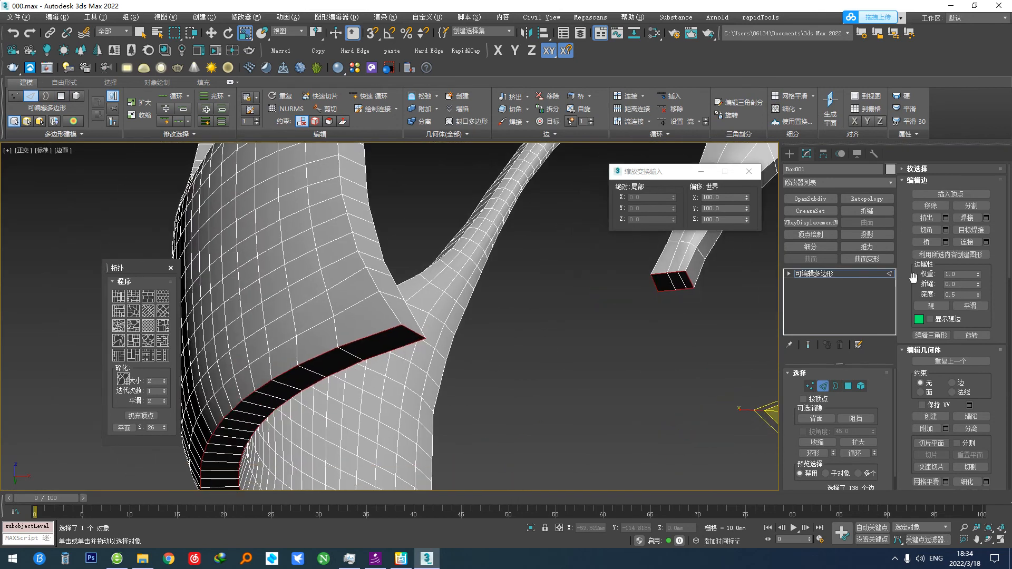
click(978, 283)
drag(978, 284, 974, 199)
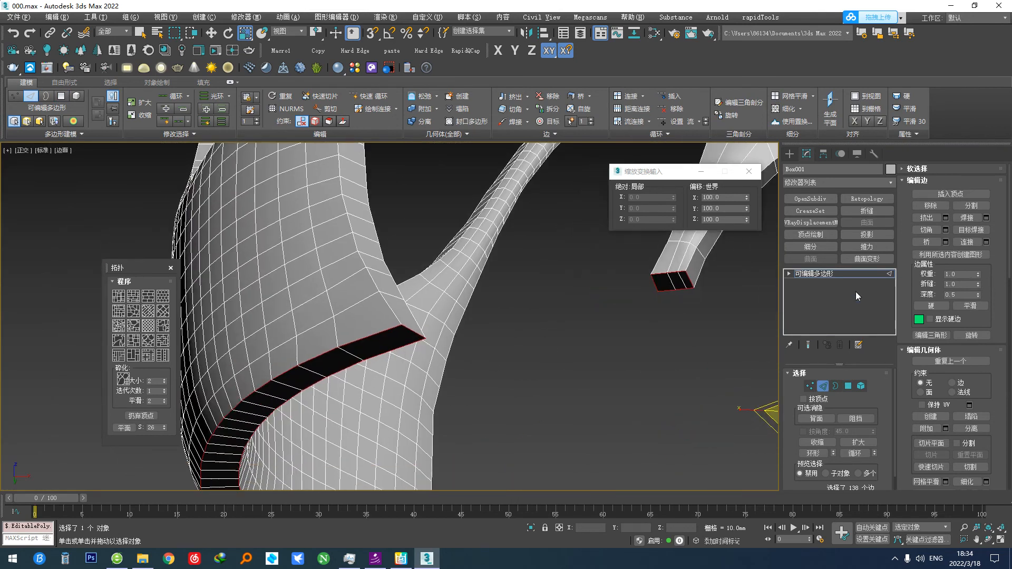
Leave edge editing and apply a TurboSmooth modifier to the whole shell
click(823, 386)
scroll(388, 326, down, 5)
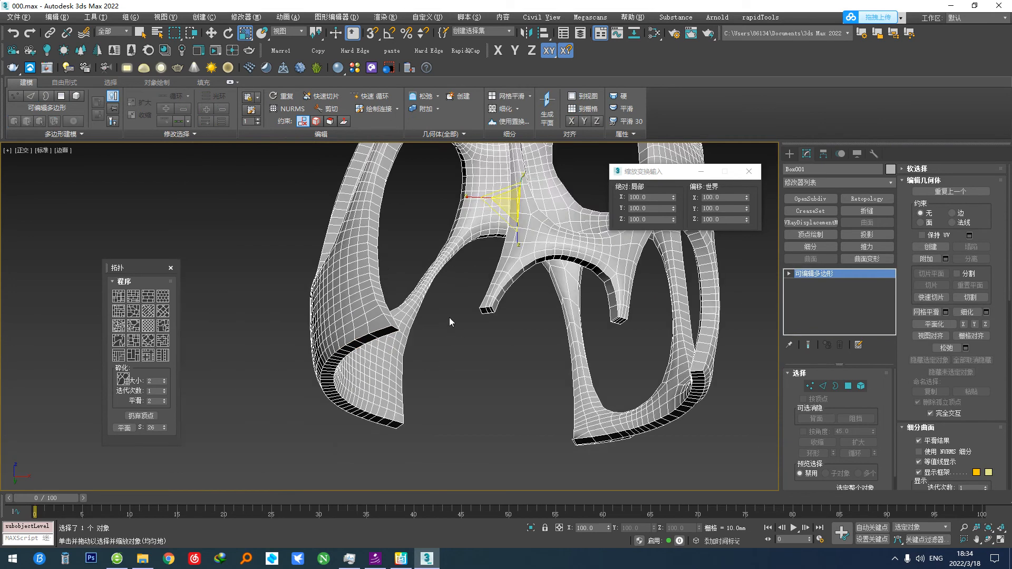
scroll(451, 317, up, 4)
key(z)
scroll(323, 336, up, 4)
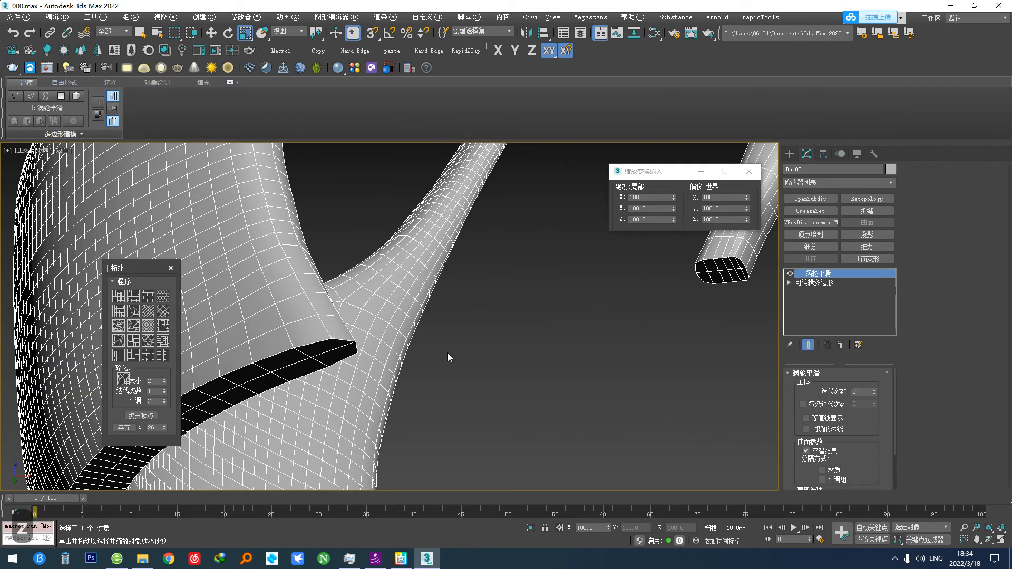
Turn off the edged-faces display and examine the smoothed shell's form and base from several sides in plain shading
scroll(578, 329, down, 3)
scroll(551, 387, down, 6)
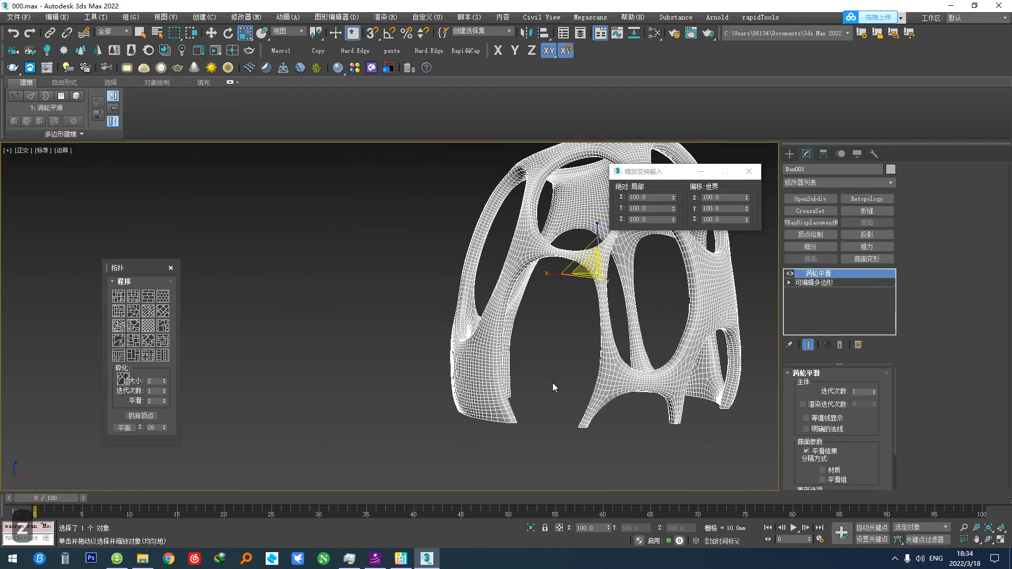
key(F3)
key(F3)
key(F4)
mouse_move(554, 385)
alt+middle_down()
mouse_move(488, 380)
mouse_move(592, 389)
mouse_move(576, 368)
mouse_move(519, 378)
mouse_move(467, 369)
mouse_move(507, 372)
mouse_move(584, 327)
mouse_move(355, 363)
alt+middle_up()
scroll(354, 362, up, 2)
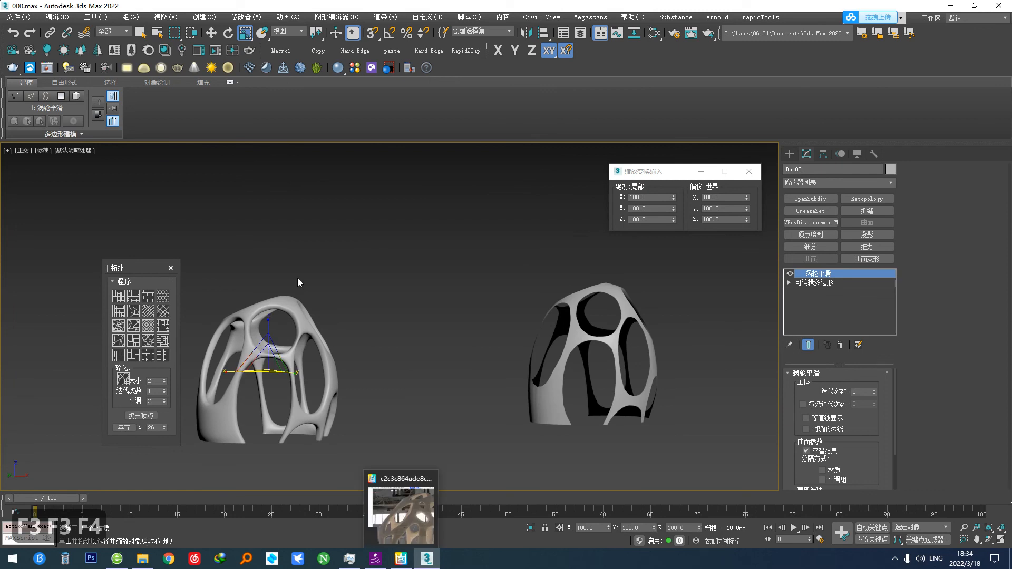
middle_drag(298, 283, 362, 265)
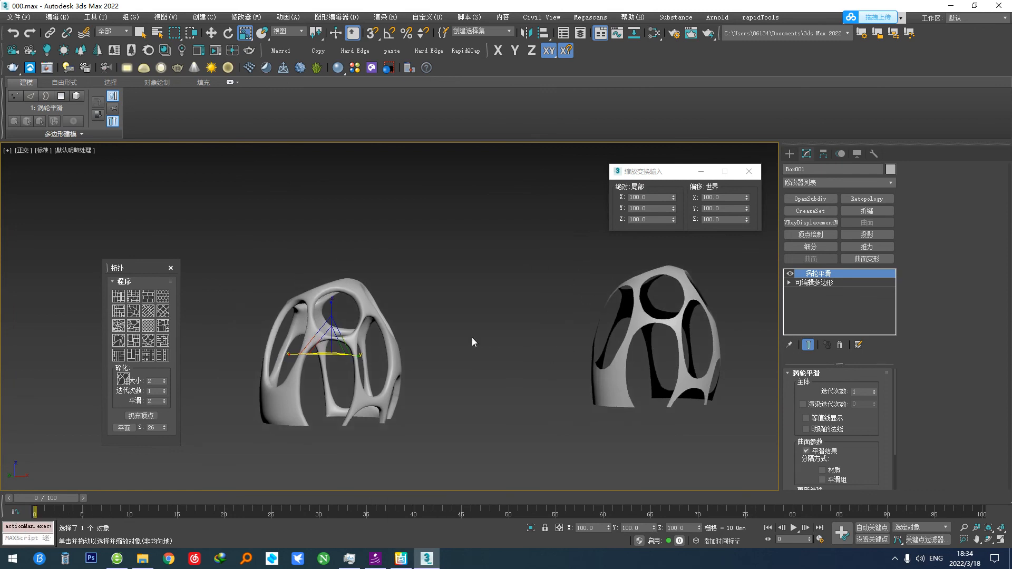
alt+middle_drag(346, 375, 456, 355)
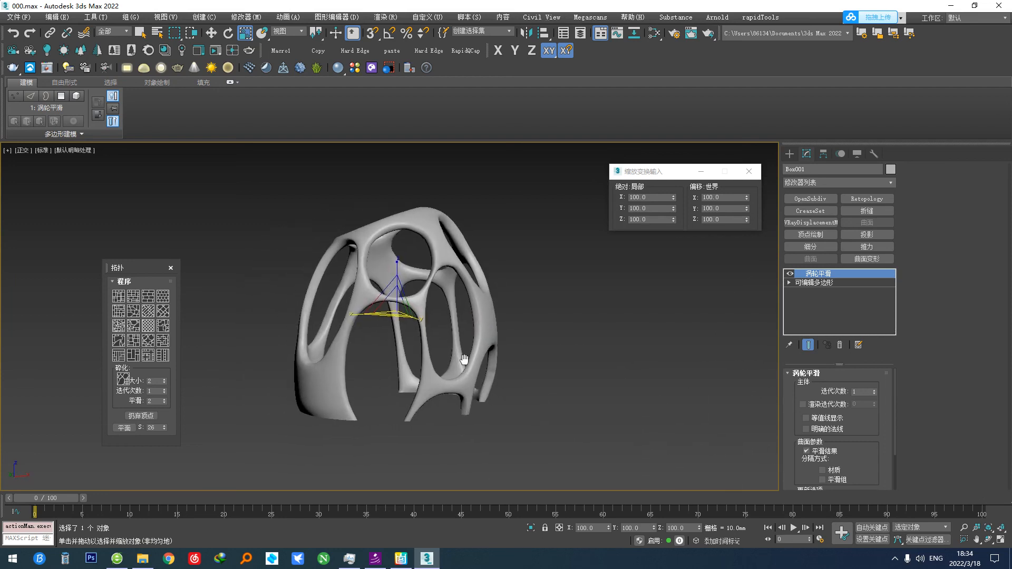